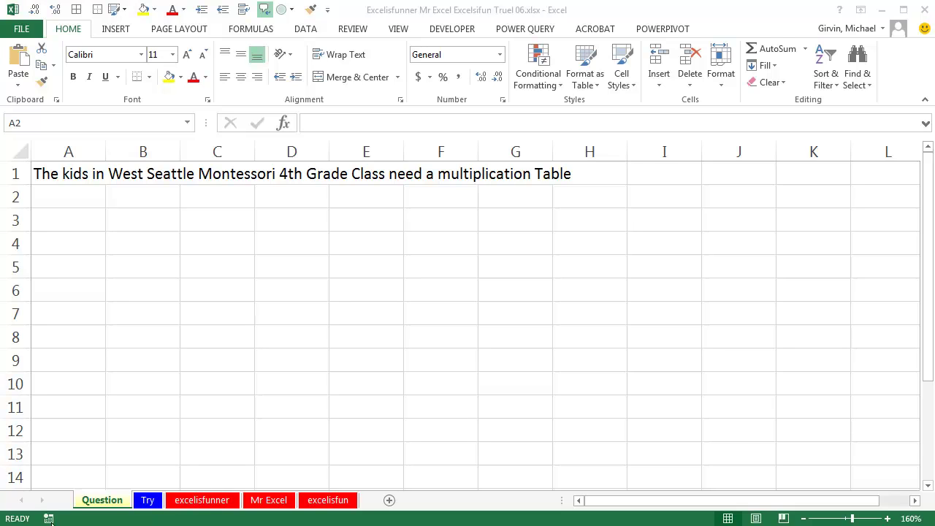
Step: On the excelisfunner sheet, fill A2:A13 with the numbers 1 to 12
{"action": "left_click", "coordinate": [196, 504]}
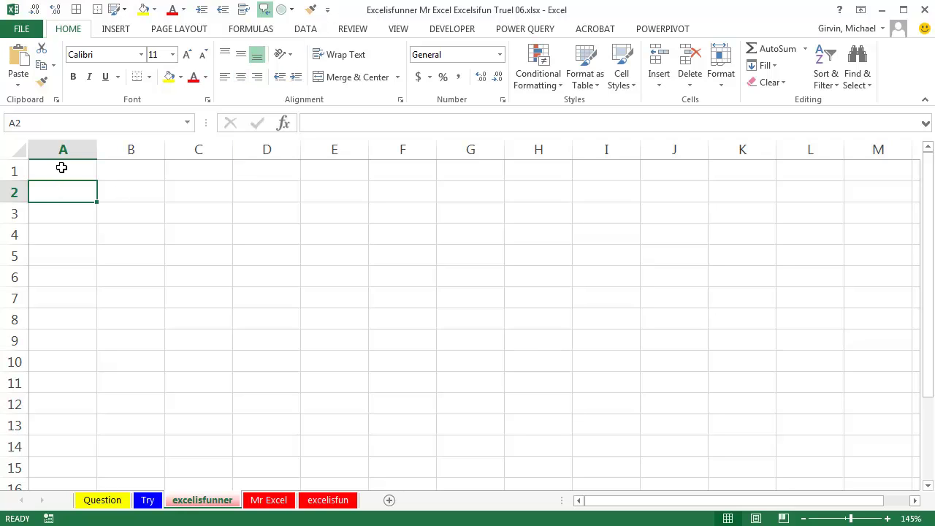
{"action": "type", "text": "1"}
{"action": "key", "text": "Return"}
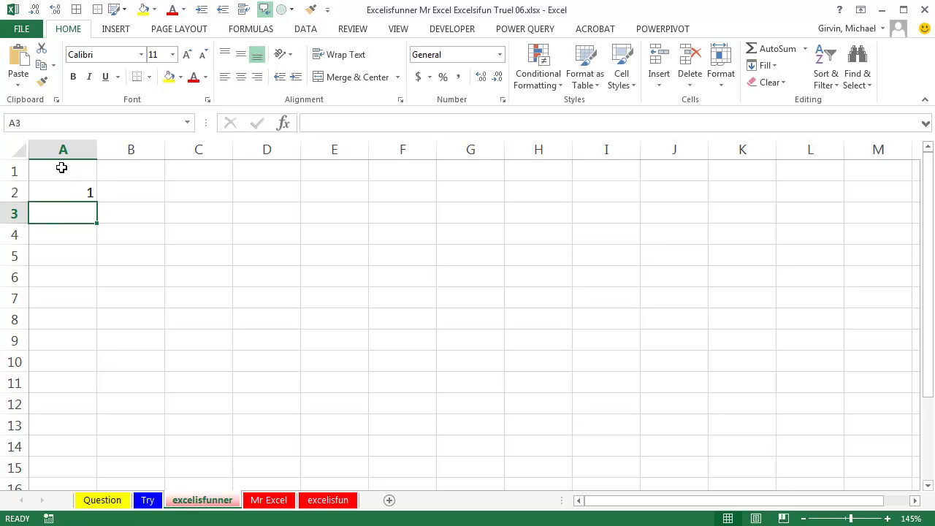
{"action": "type", "text": "2"}
{"action": "key", "text": "Return"}
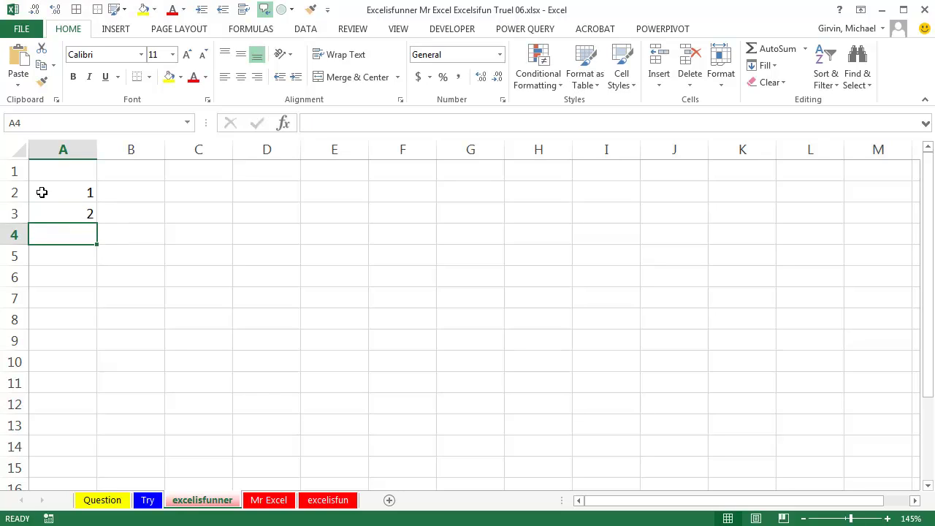
{"action": "left_click_drag", "start_coordinate": [41, 193], "coordinate": [58, 216]}
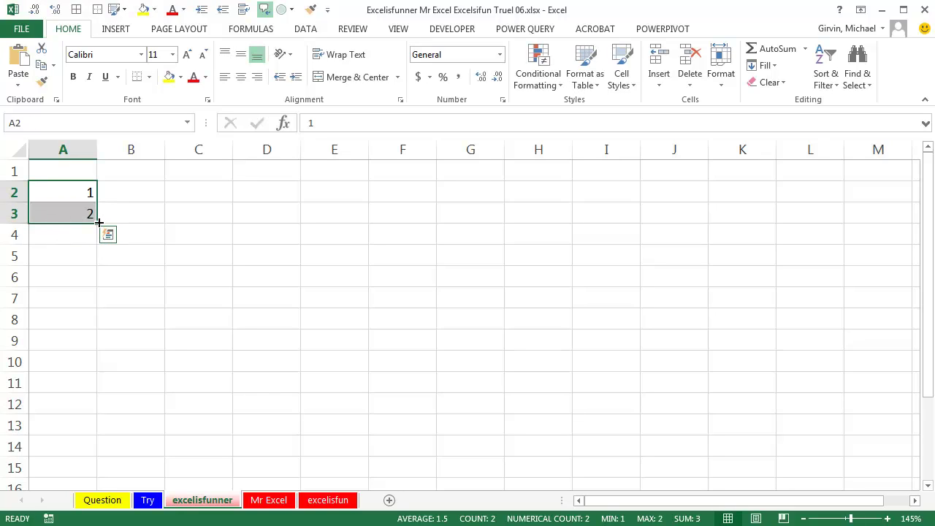
{"action": "left_click_drag", "start_coordinate": [97, 223], "coordinate": [60, 454]}
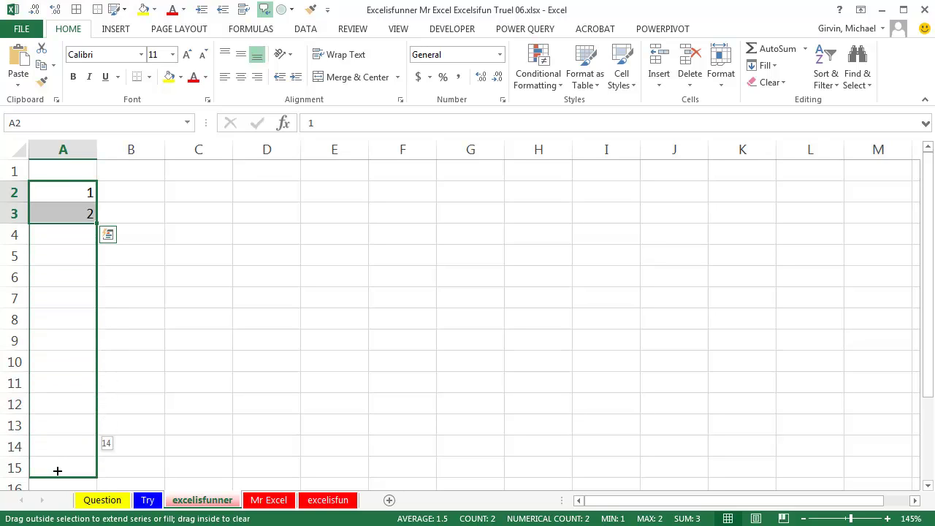
{"action": "left_click_drag", "start_coordinate": [60, 454], "coordinate": [59, 426]}
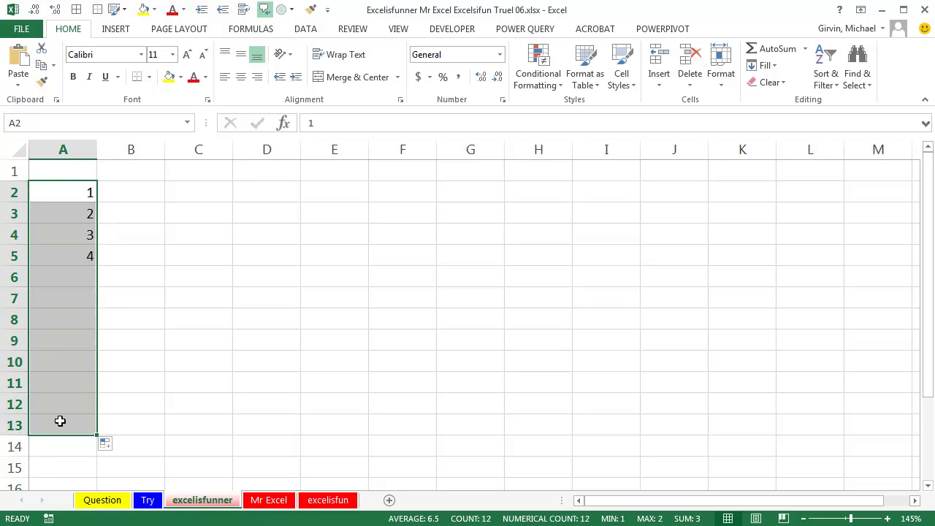
Step: Fill the top headings B1:M1 with the numbers 1 to 12
{"action": "left_click", "coordinate": [141, 167]}
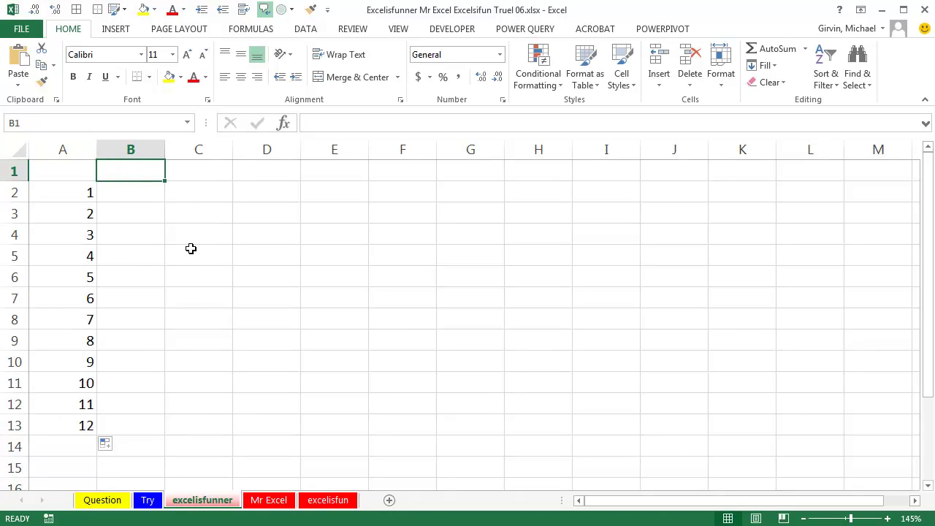
{"action": "type", "text": "1"}
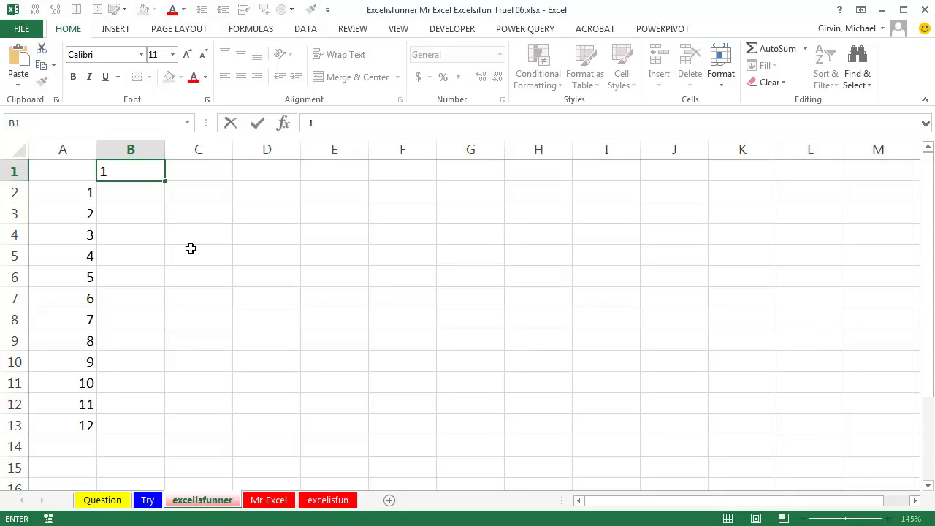
{"action": "key", "text": "Tab"}
{"action": "type", "text": "2"}
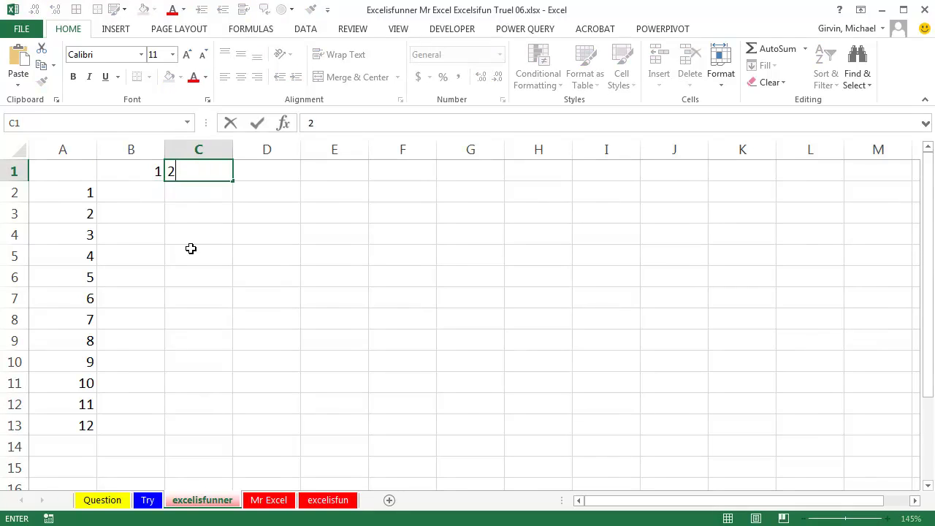
{"action": "key", "text": "Tab"}
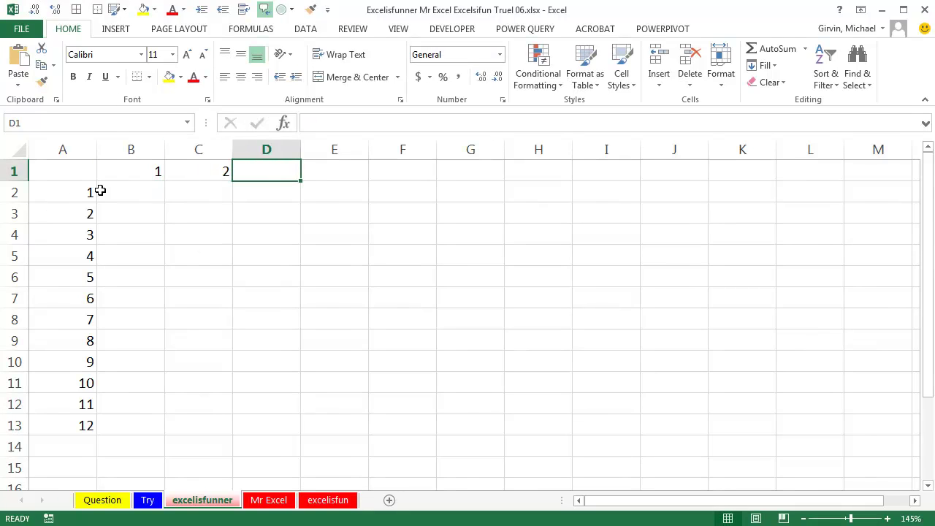
{"action": "left_click_drag", "start_coordinate": [135, 172], "coordinate": [223, 170]}
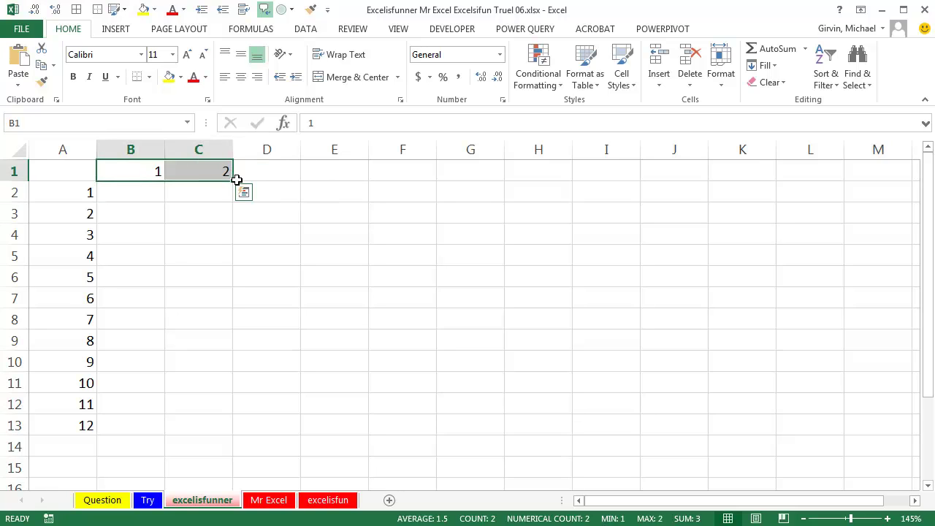
{"action": "mouse_move", "coordinate": [232, 182]}
{"action": "left_mouse_down"}
{"action": "mouse_move", "coordinate": [768, 190]}
{"action": "mouse_move", "coordinate": [852, 167]}
{"action": "mouse_move", "coordinate": [897, 175]}
{"action": "left_mouse_up"}
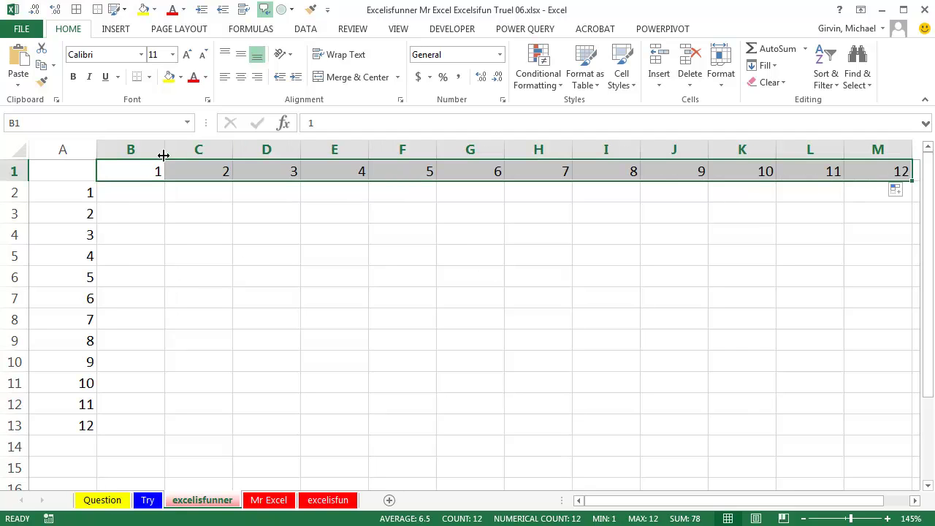
{"action": "left_click", "coordinate": [132, 194]}
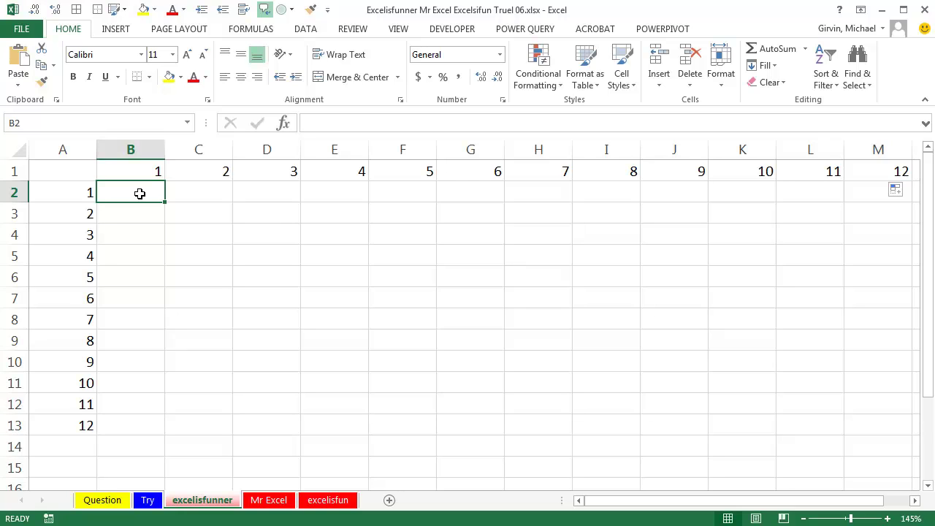
Step: Start the B2 formula with the row-locked heading reference B$1
{"action": "type", "text": "="}
{"action": "key", "text": "Up"}
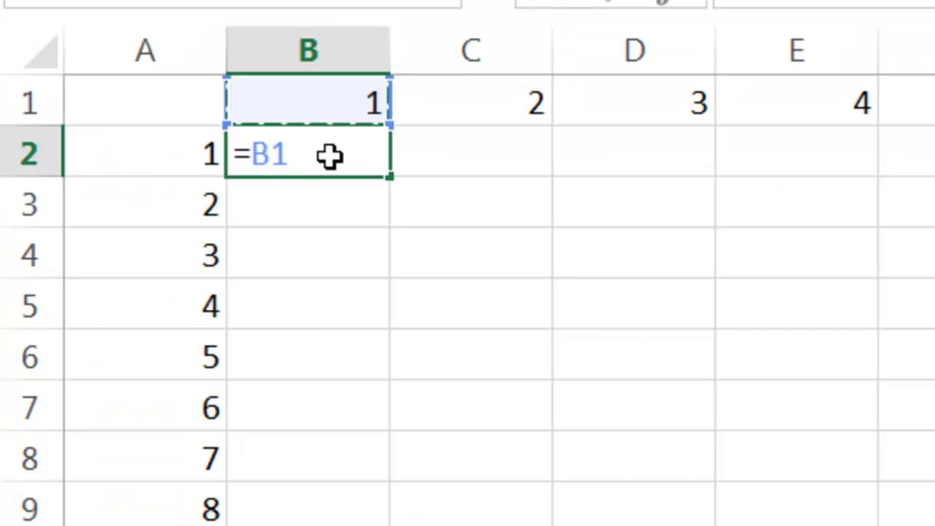
{"action": "key", "text": "F4"}
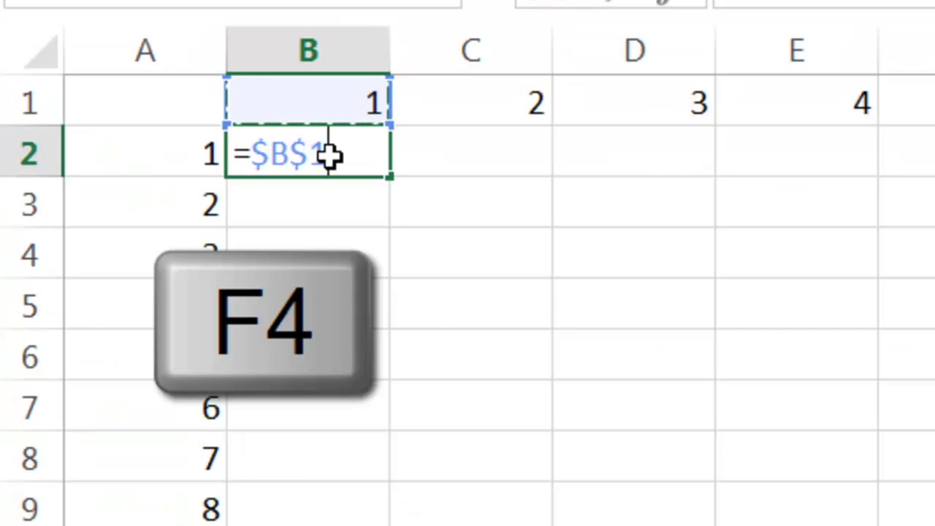
{"action": "key", "text": "F4"}
{"action": "key", "text": "F4"}
{"action": "key", "text": "F4"}
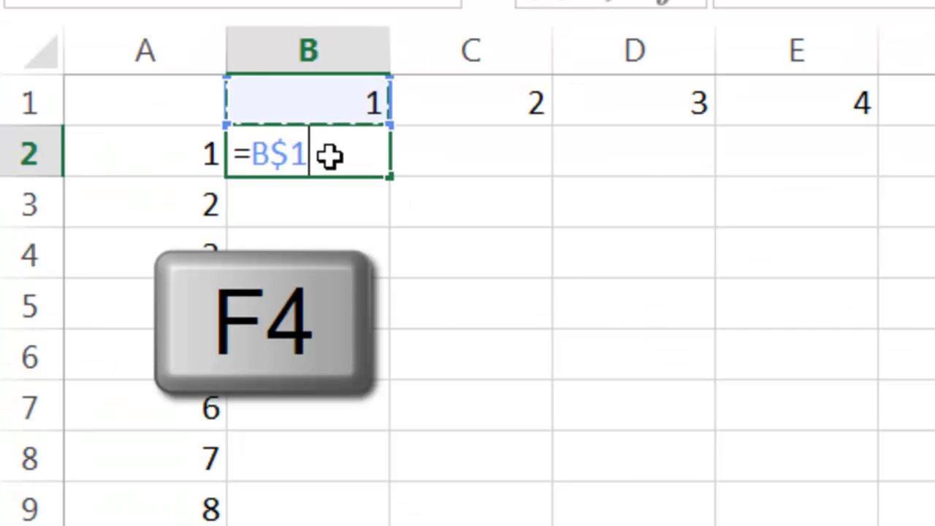
{"action": "key", "text": "F4"}
{"action": "key", "text": "F4"}
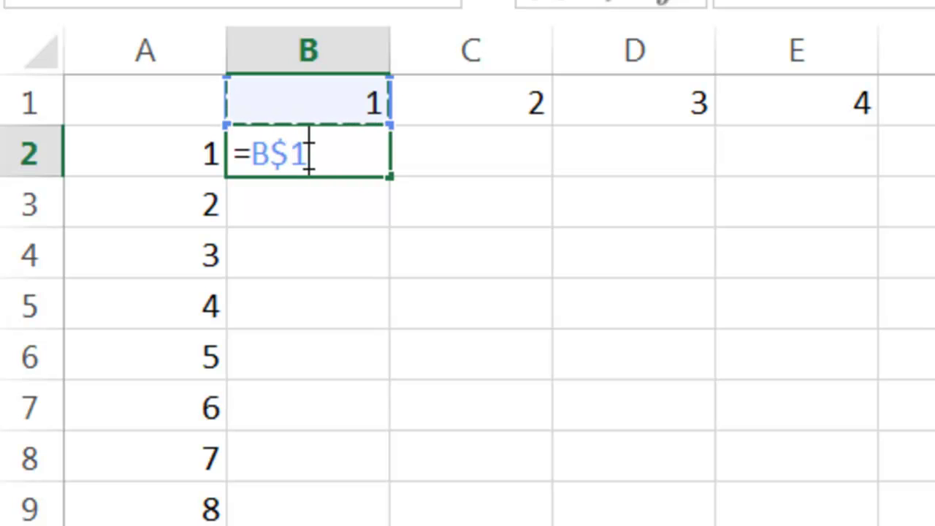
{"action": "left_click", "coordinate": [308, 146]}
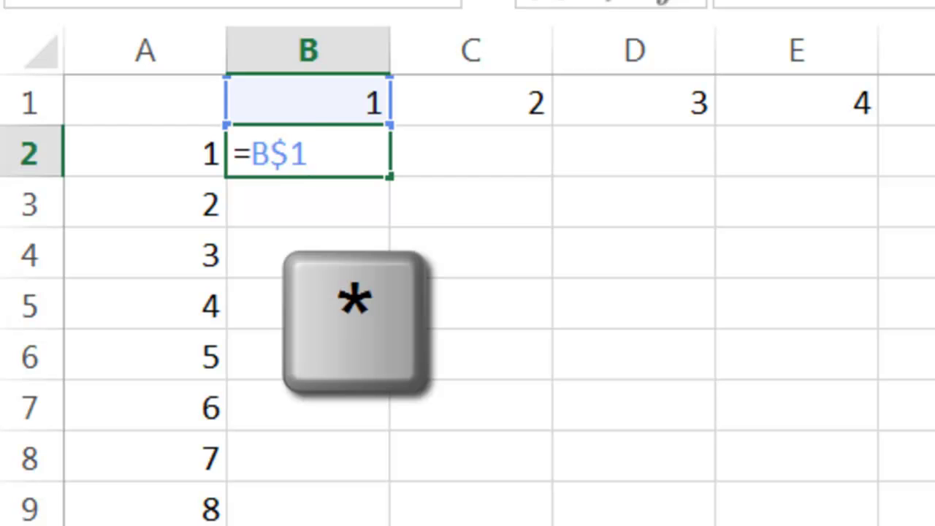
Step: Multiply B$1 by the A2 reference, cycling its locking toward column A
{"action": "type", "text": "*"}
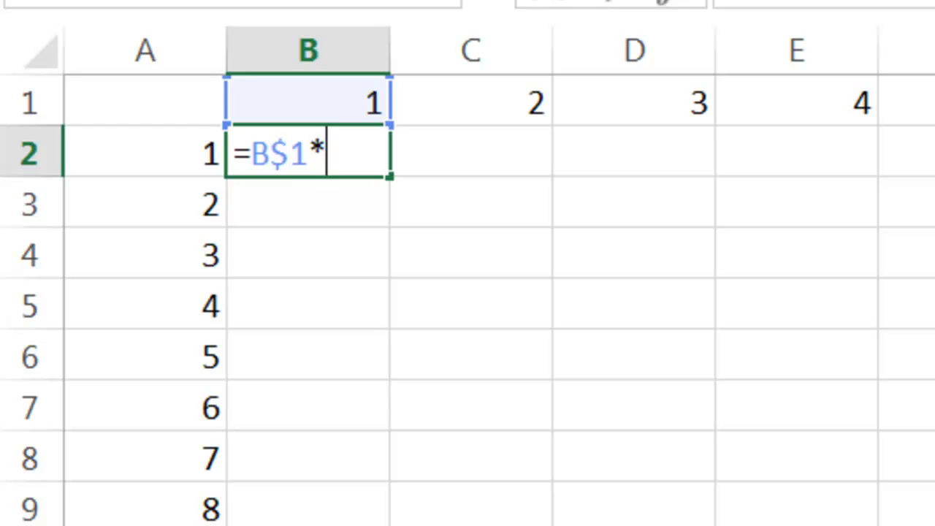
{"action": "type", "text": "xc"}
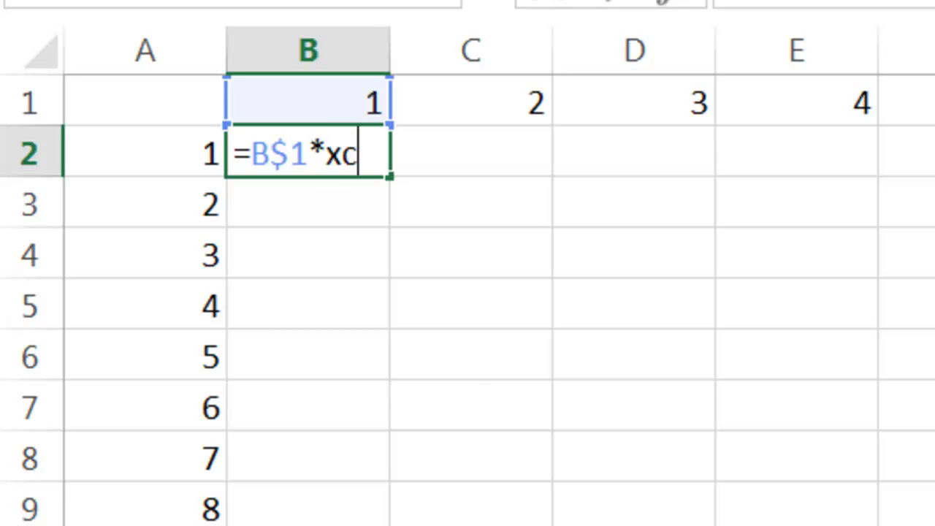
{"action": "key", "text": "BackSpace"}
{"action": "key", "text": "BackSpace"}
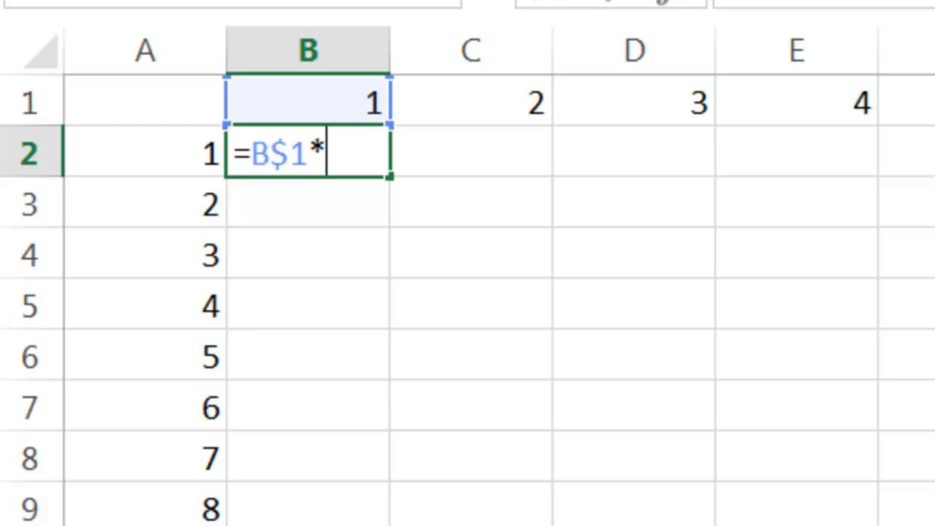
{"action": "type", "text": "a2"}
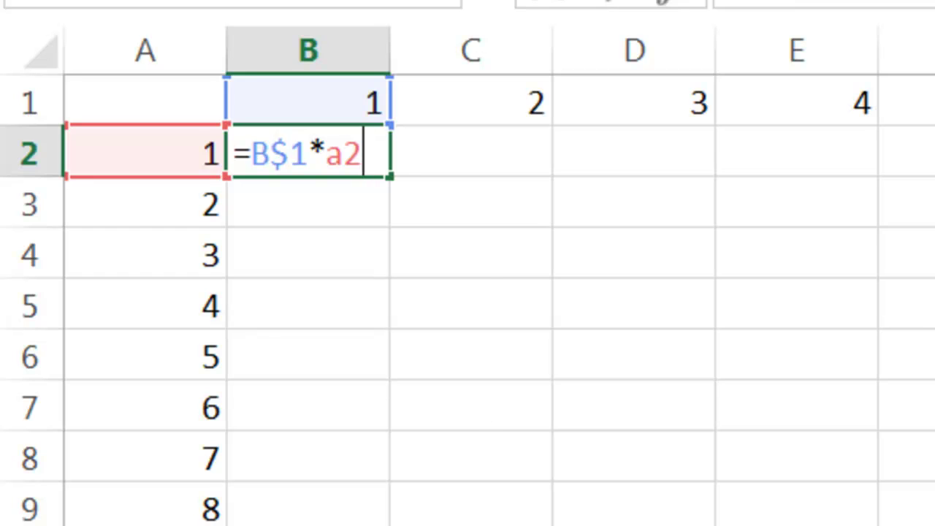
{"action": "key", "text": "F4"}
{"action": "key", "text": "F4"}
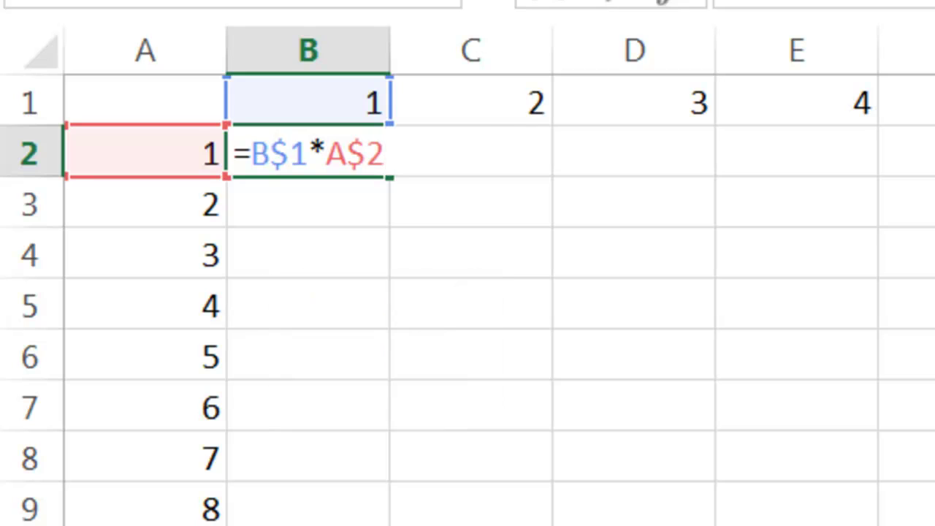
{"action": "key", "text": "F4"}
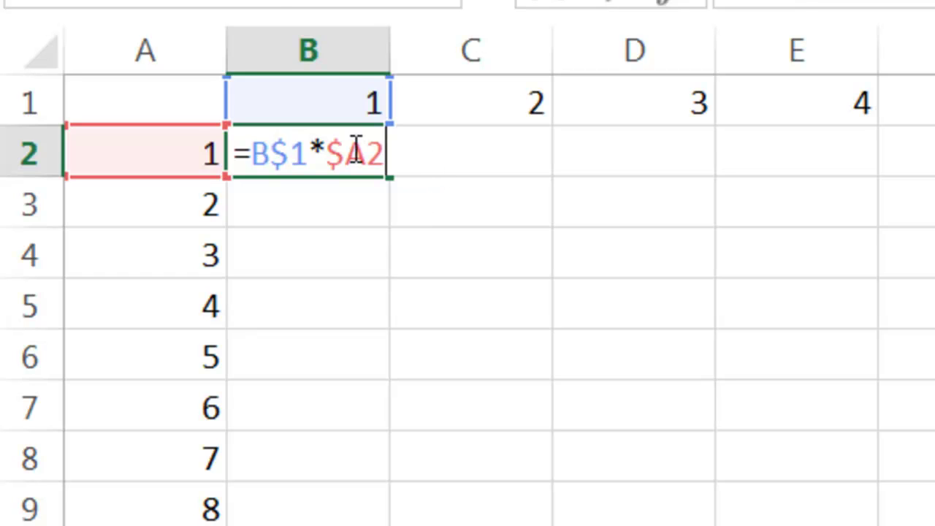
{"action": "key", "text": "ctrl+Return"}
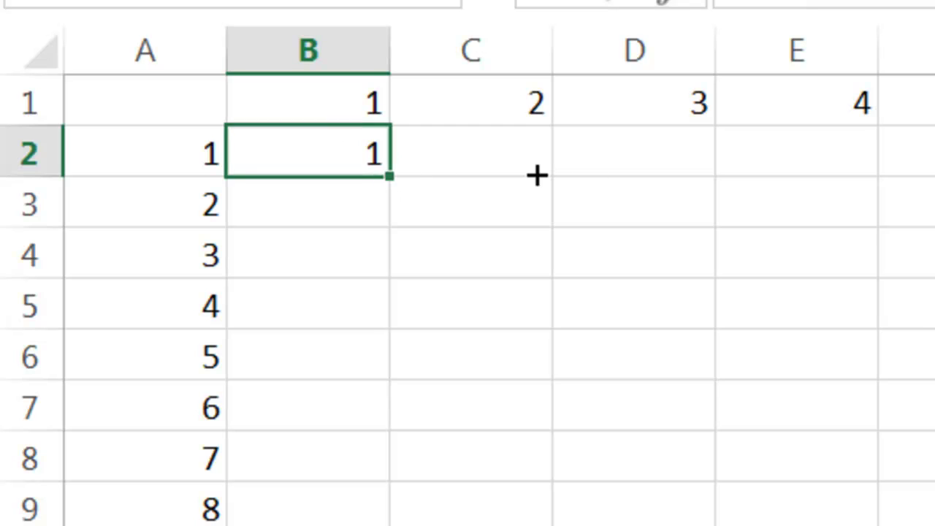
{"action": "left_click_drag", "start_coordinate": [386, 175], "coordinate": [928, 175]}
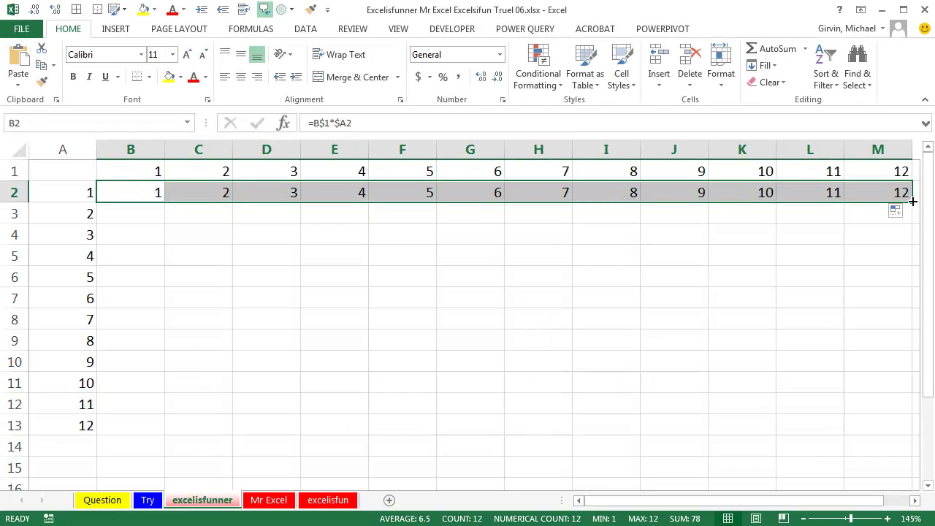
{"action": "left_click_drag", "start_coordinate": [913, 202], "coordinate": [912, 432]}
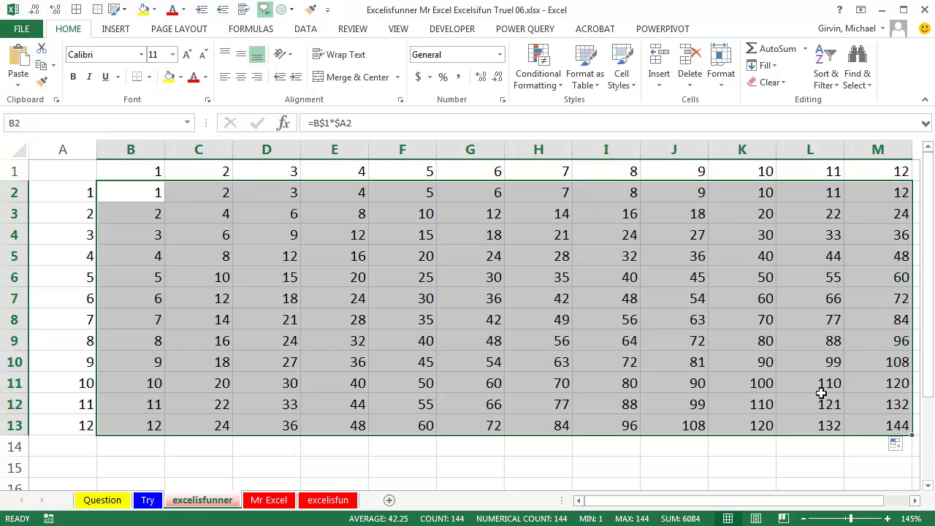
{"action": "left_click", "coordinate": [415, 444]}
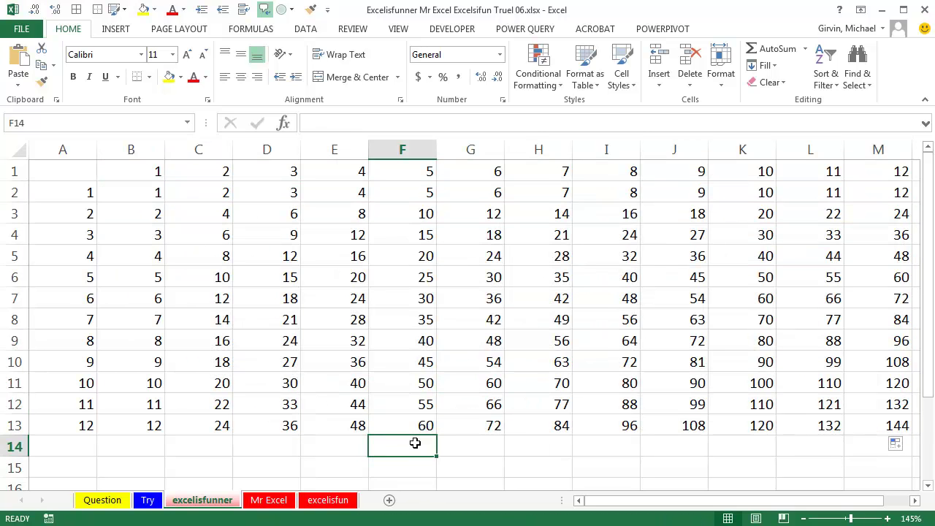
Step: Add a new sheet and fill row 1 from B1 with the numbers 1 to 100
{"action": "left_click", "coordinate": [388, 500]}
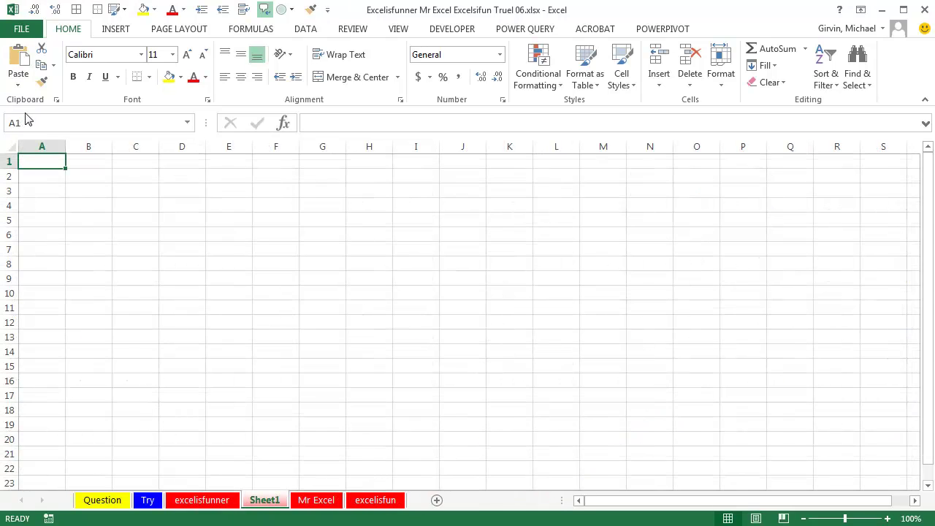
{"action": "type", "text": "1"}
{"action": "key", "text": "Return"}
{"action": "type", "text": "1"}
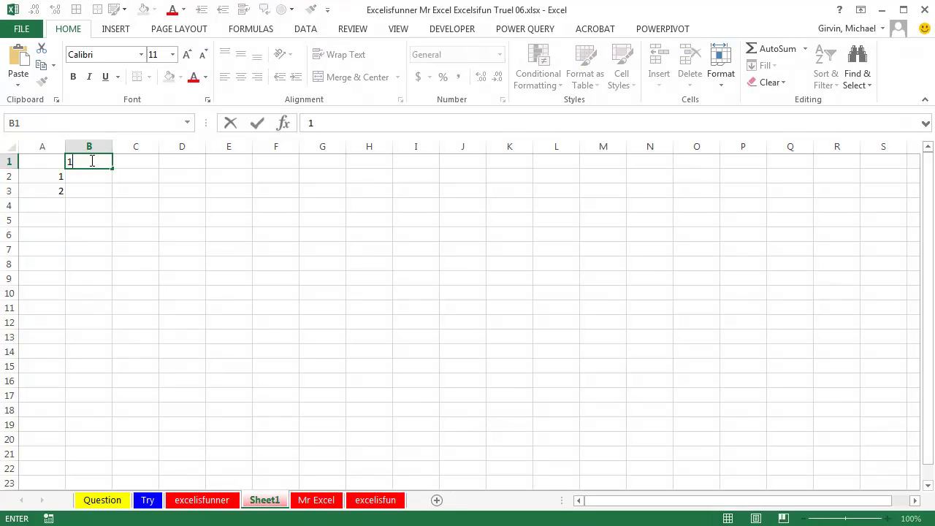
{"action": "key", "text": "Tab"}
{"action": "type", "text": "2"}
{"action": "key", "text": "Tab"}
{"action": "left_click", "coordinate": [92, 161]}
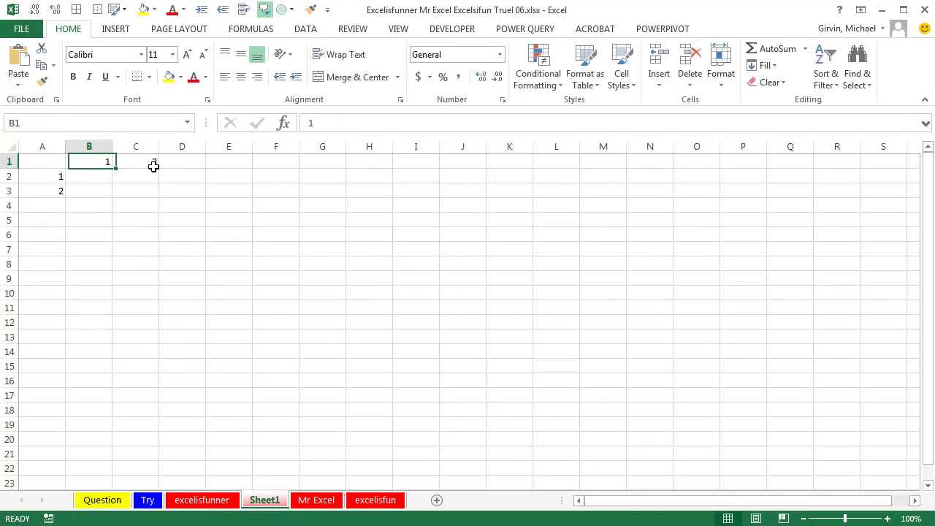
{"action": "key", "text": "shift+Right"}
{"action": "mouse_move", "coordinate": [109, 168]}
{"action": "left_mouse_down"}
{"action": "mouse_move", "coordinate": [872, 163]}
{"action": "mouse_move", "coordinate": [858, 163]}
{"action": "left_mouse_up"}
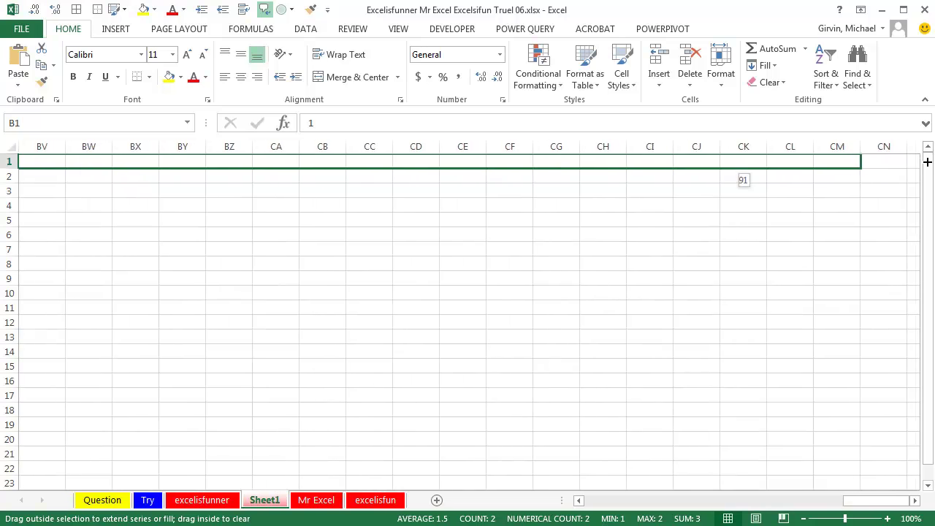
{"action": "mouse_move", "coordinate": [857, 163]}
{"action": "left_mouse_down"}
{"action": "mouse_move", "coordinate": [779, 178]}
{"action": "mouse_move", "coordinate": [684, 172]}
{"action": "left_mouse_up"}
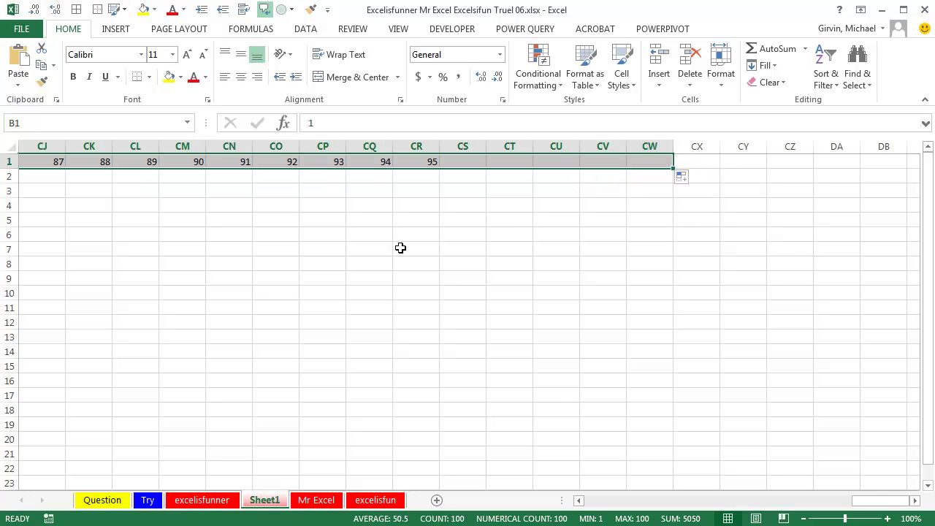
{"action": "scroll", "coordinate": [343, 265], "scroll_direction": "down", "scroll_amount": 2}
{"action": "scroll", "coordinate": [175, 242], "scroll_direction": "up", "scroll_amount": 2}
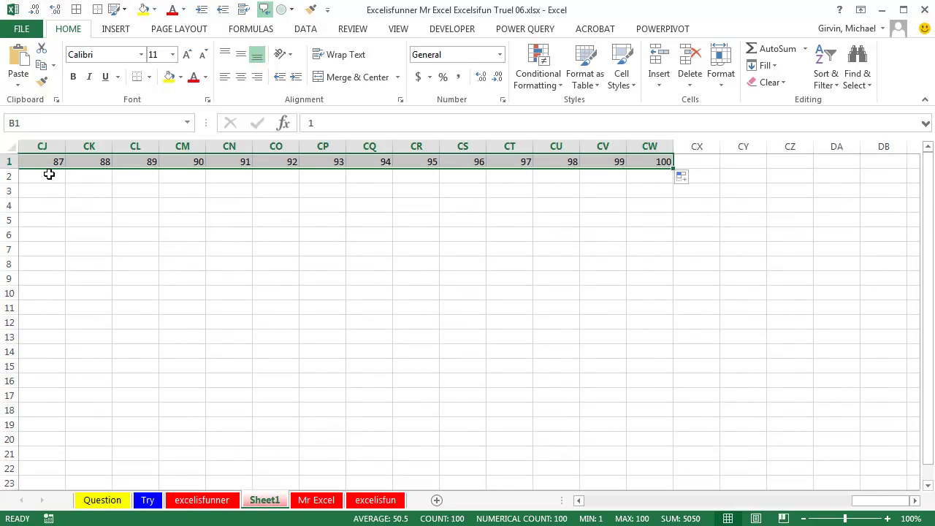
{"action": "key", "text": "ctrl+Home"}
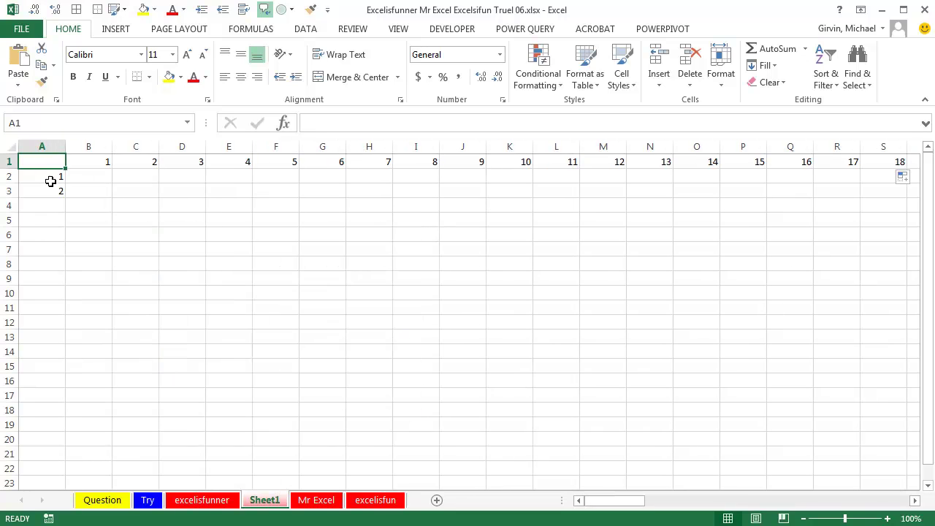
Step: Fill column A from A2 with the numbers 1 to 100
{"action": "left_click_drag", "start_coordinate": [51, 179], "coordinate": [51, 192]}
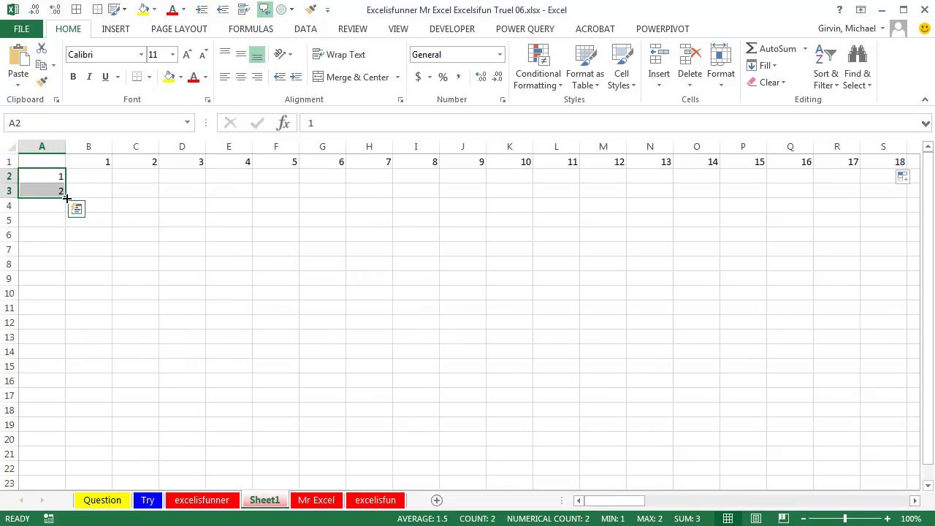
{"action": "left_click_drag", "start_coordinate": [66, 197], "coordinate": [51, 468]}
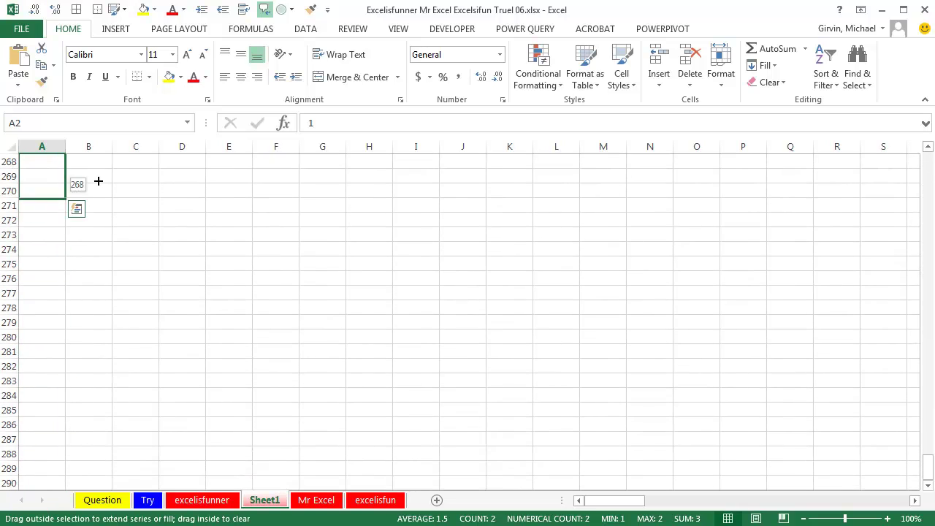
{"action": "mouse_move", "coordinate": [51, 468]}
{"action": "left_mouse_down"}
{"action": "mouse_move", "coordinate": [56, 123]}
{"action": "mouse_move", "coordinate": [80, 261]}
{"action": "mouse_move", "coordinate": [54, 338]}
{"action": "left_mouse_up"}
{"action": "scroll", "coordinate": [166, 289], "scroll_direction": "up", "scroll_amount": 4}
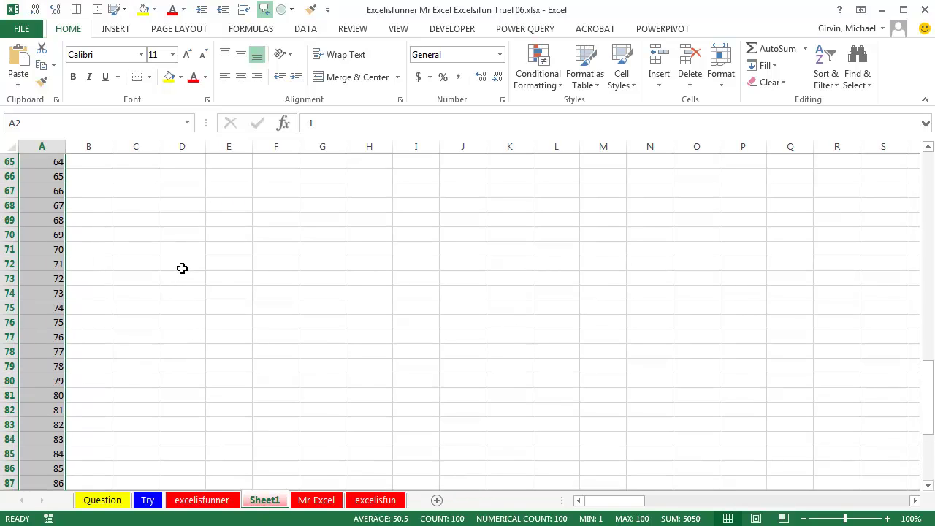
{"action": "scroll", "coordinate": [182, 268], "scroll_direction": "up", "scroll_amount": 9}
{"action": "scroll", "coordinate": [212, 279], "scroll_direction": "up", "scroll_amount": 4}
{"action": "scroll", "coordinate": [192, 280], "scroll_direction": "up", "scroll_amount": 8}
{"action": "scroll", "coordinate": [190, 269], "scroll_direction": "up", "scroll_amount": 1}
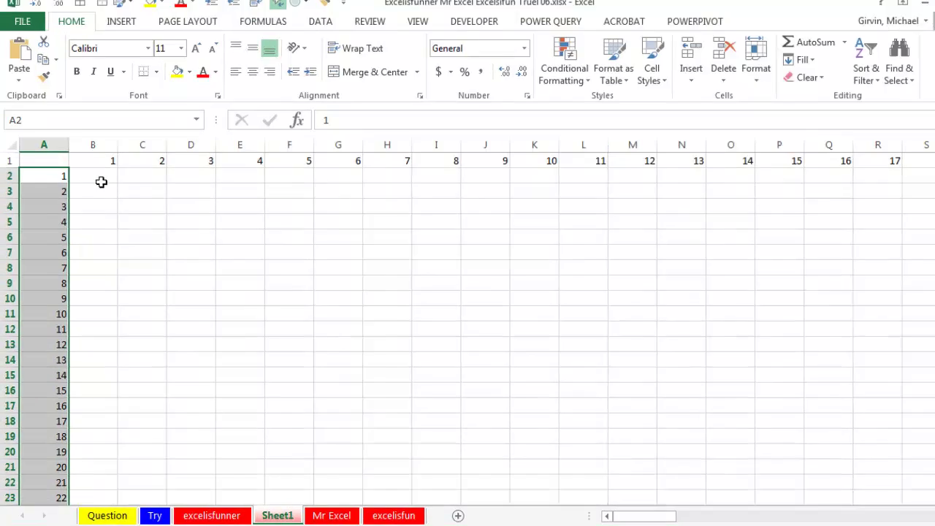
Step: Enter the formula =B$1*$A2 in B2 of Sheet1
{"action": "left_click", "coordinate": [100, 175]}
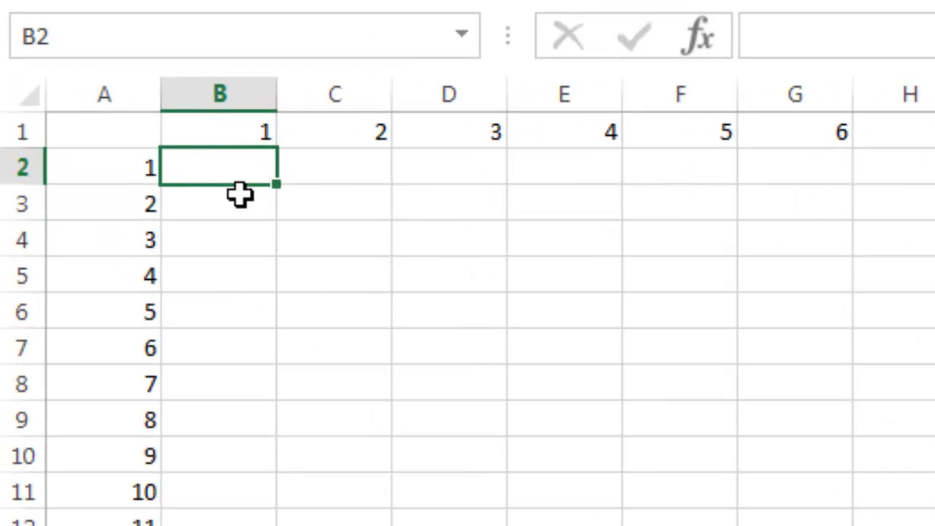
{"action": "type", "text": "="}
{"action": "key", "text": "Up"}
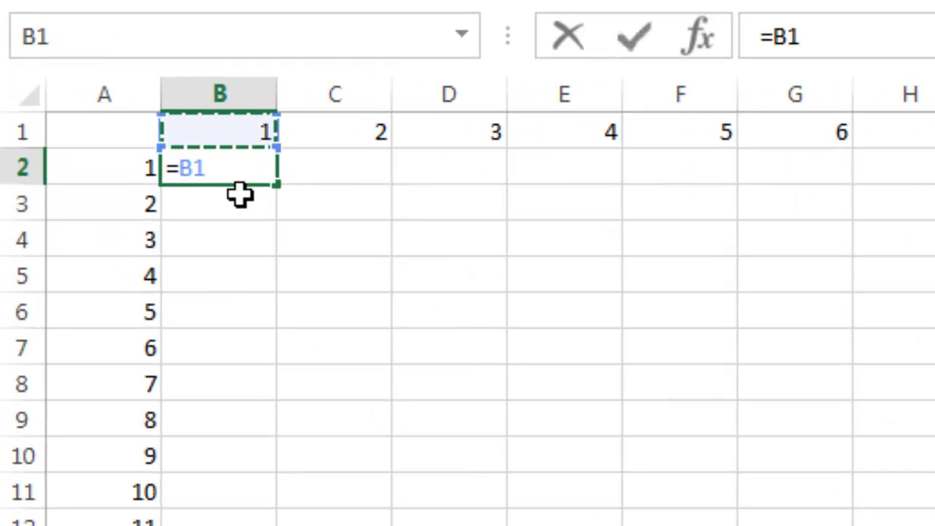
{"action": "key", "text": "F4"}
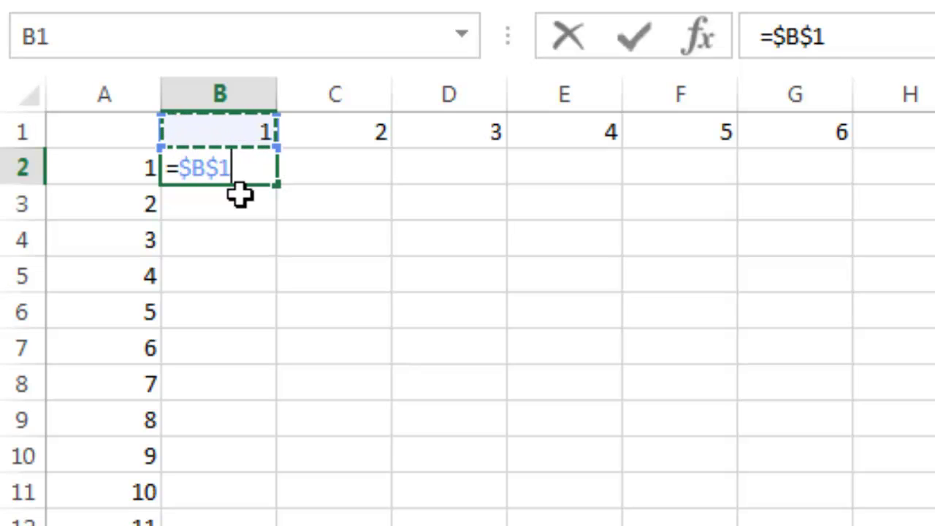
{"action": "key", "text": "F4"}
{"action": "type", "text": "*"}
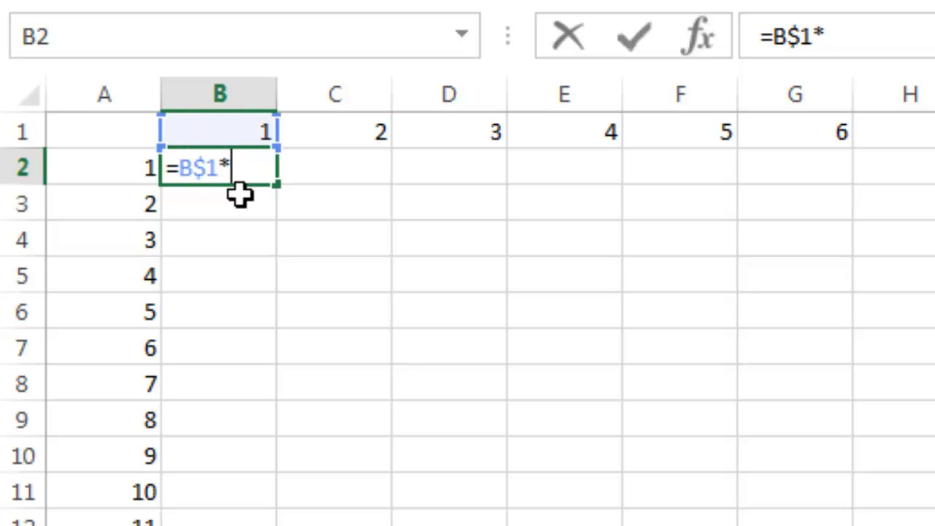
{"action": "type", "text": "a2"}
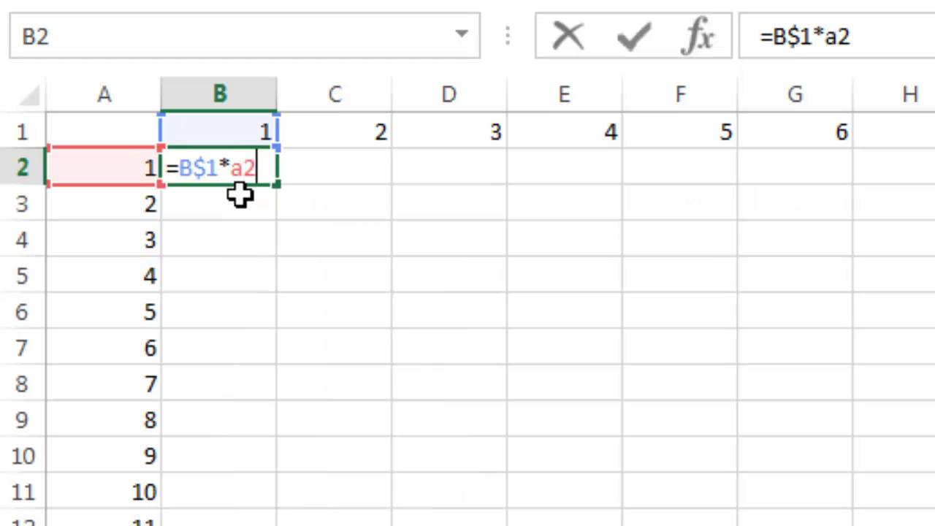
{"action": "key", "text": "F4"}
{"action": "key", "text": "F4"}
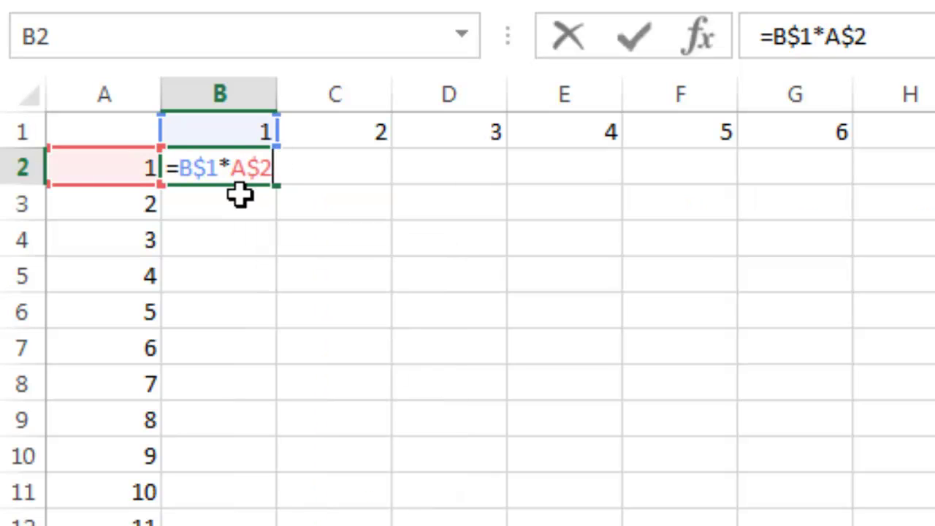
{"action": "key", "text": "F4"}
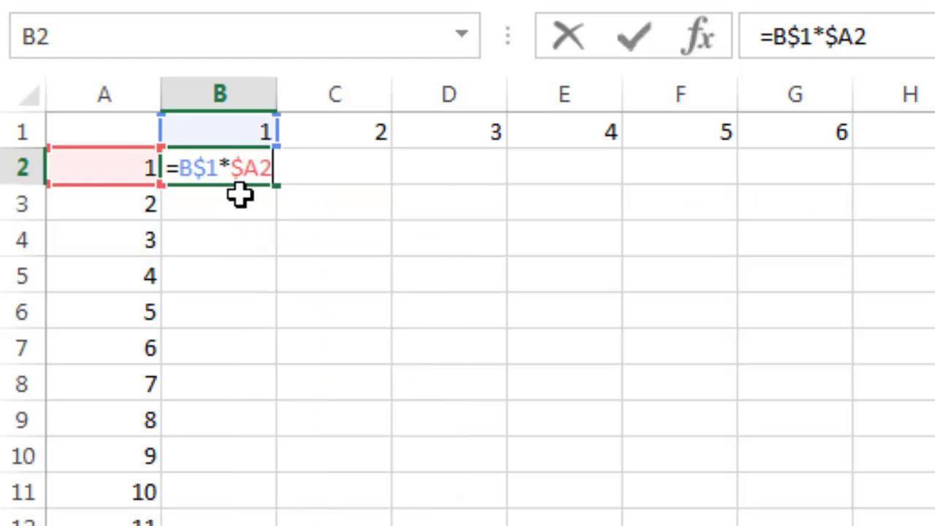
{"action": "key", "text": "ctrl+Return"}
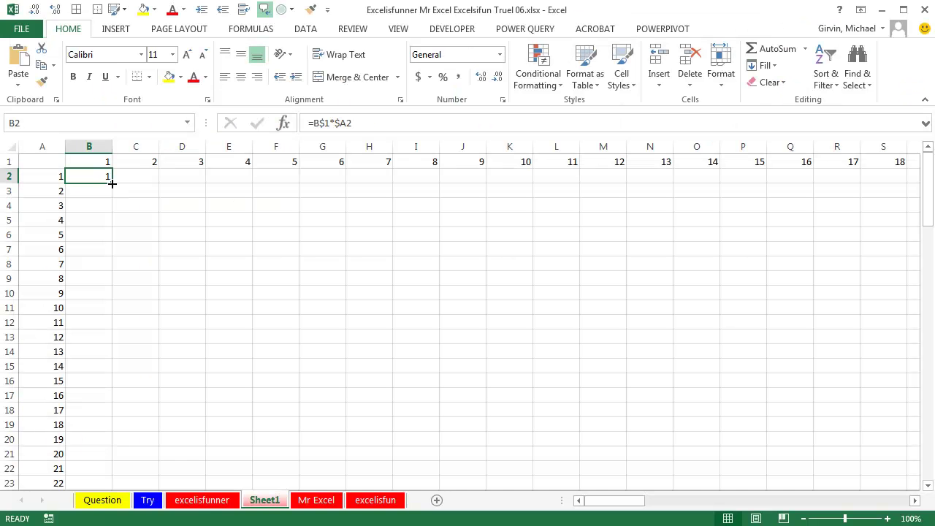
Step: Copy the B2 formula right to CW2 and down to row 101, filling B2:CW101
{"action": "left_click_drag", "start_coordinate": [115, 183], "coordinate": [897, 138]}
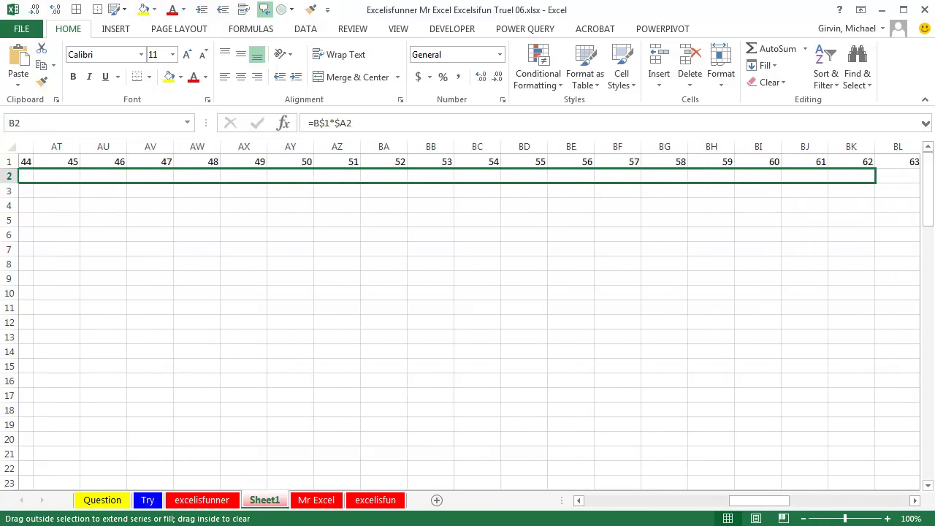
{"action": "mouse_move", "coordinate": [897, 175]}
{"action": "left_mouse_down"}
{"action": "mouse_move", "coordinate": [878, 191]}
{"action": "mouse_move", "coordinate": [859, 184]}
{"action": "left_mouse_up"}
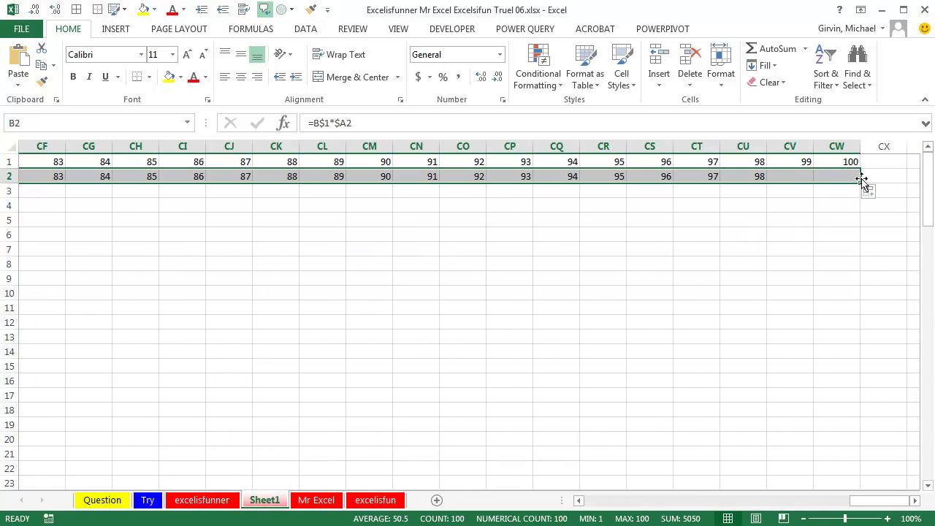
{"action": "double_click", "coordinate": [859, 183]}
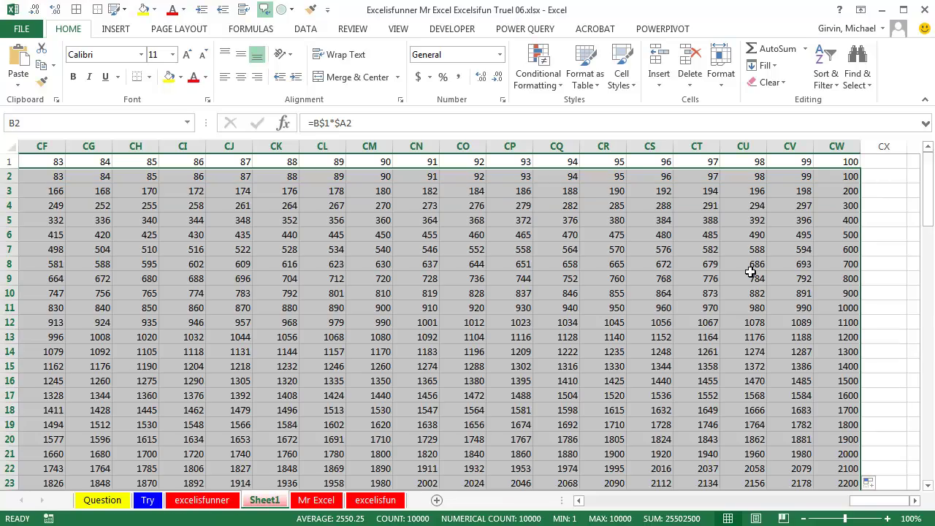
{"action": "scroll", "coordinate": [472, 424], "scroll_direction": "down", "scroll_amount": 3}
{"action": "scroll", "coordinate": [471, 424], "scroll_direction": "down", "scroll_amount": 7}
{"action": "scroll", "coordinate": [470, 396], "scroll_direction": "down", "scroll_amount": 2}
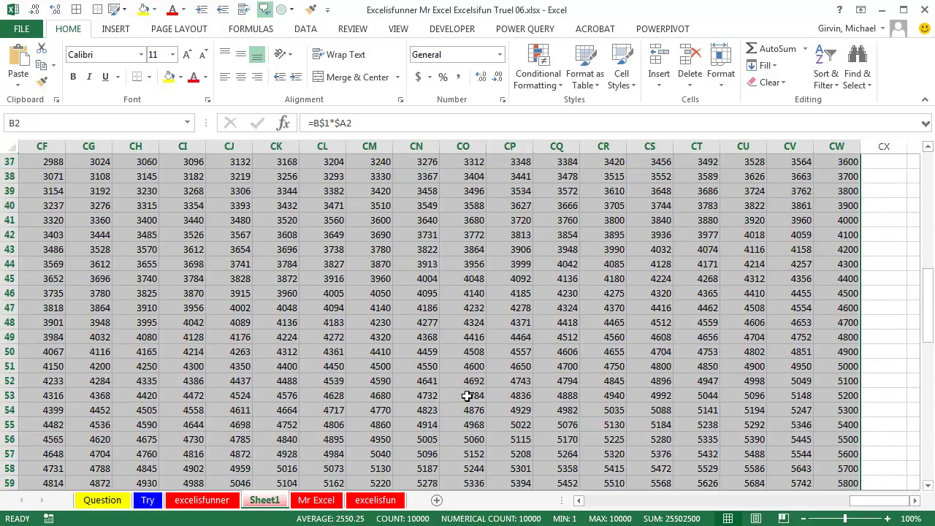
{"action": "scroll", "coordinate": [468, 395], "scroll_direction": "down", "scroll_amount": 4}
{"action": "scroll", "coordinate": [459, 386], "scroll_direction": "down", "scroll_amount": 13}
{"action": "scroll", "coordinate": [358, 355], "scroll_direction": "up", "scroll_amount": 1}
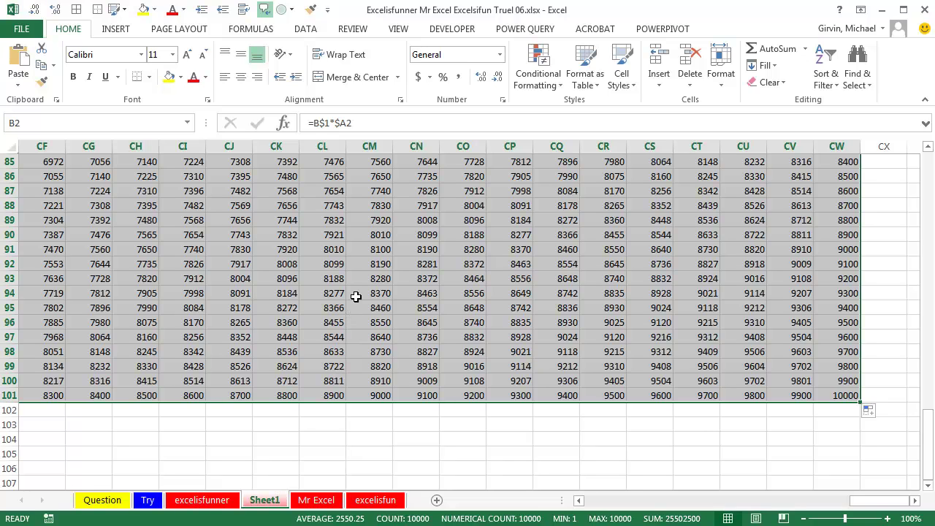
Step: Return to the top-left of Sheet1, then move to the Mr Excel sheet
{"action": "key", "text": "Up"}
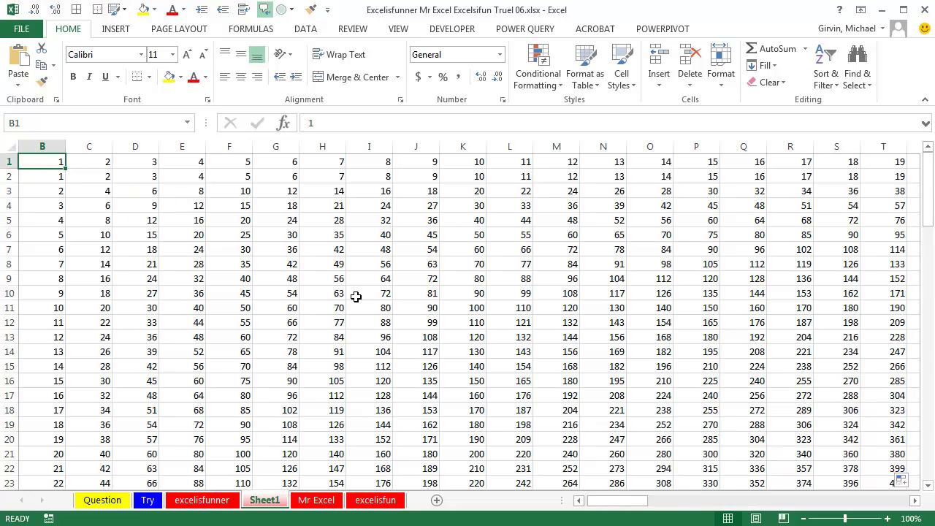
{"action": "key", "text": "Left"}
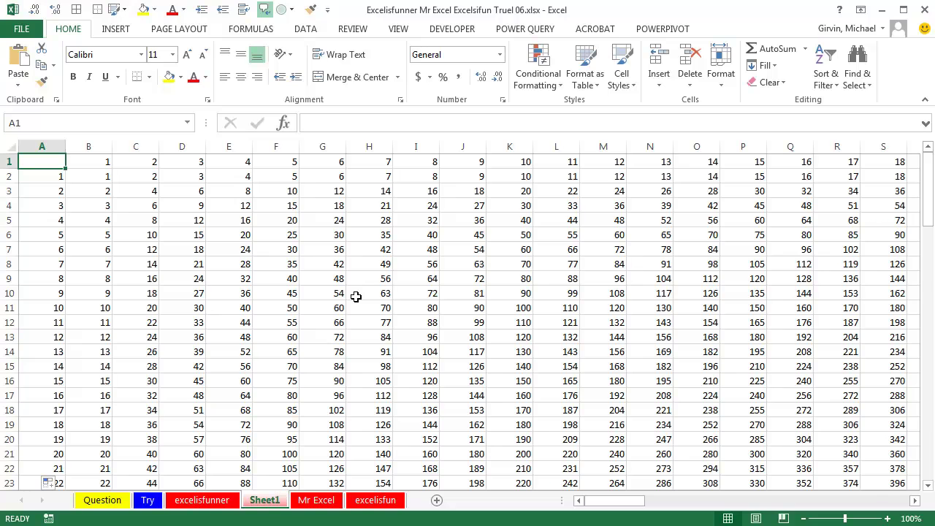
{"action": "key", "text": "ctrl+Page_Down"}
Step: Enter 1 in B1 and extend it into a 1 to 12 series across B1:M1
{"action": "key", "text": "Up"}
{"action": "key", "text": "Right"}
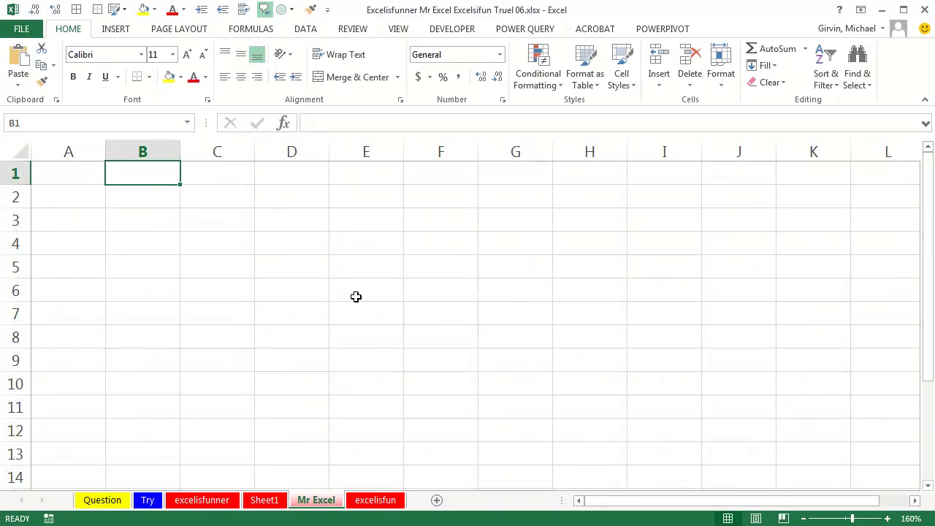
{"action": "type", "text": "1"}
{"action": "key", "text": "ctrl+Return"}
{"action": "key", "text": "ctrl"}
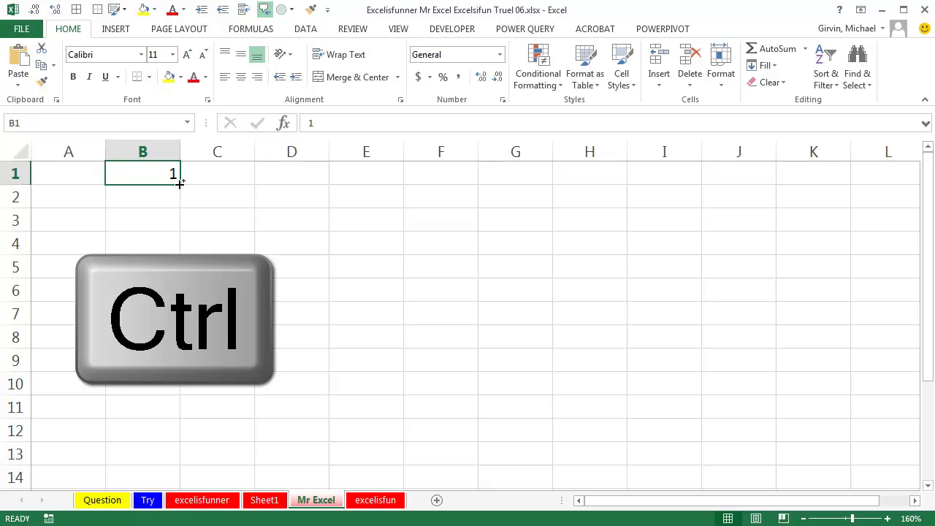
{"action": "left_click_drag", "start_coordinate": [180, 184], "coordinate": [908, 162]}
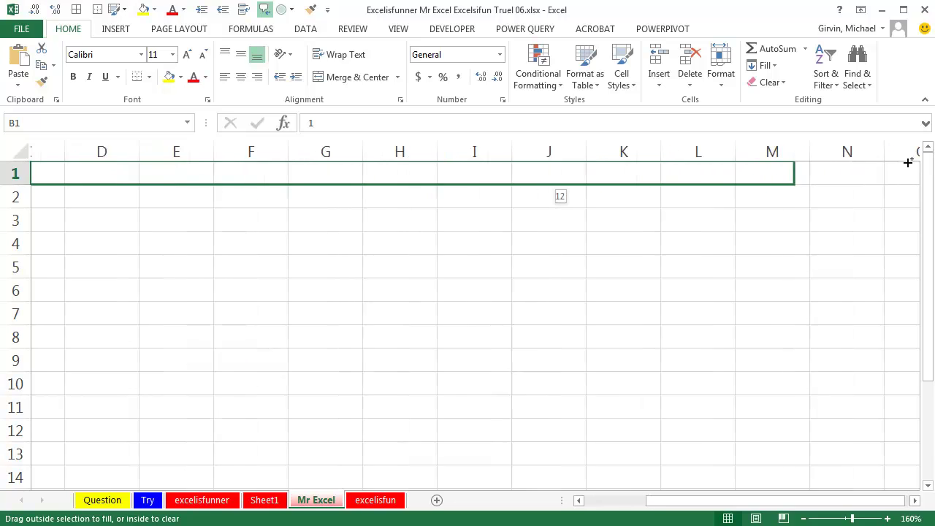
{"action": "left_click_drag", "start_coordinate": [908, 162], "coordinate": [767, 173]}
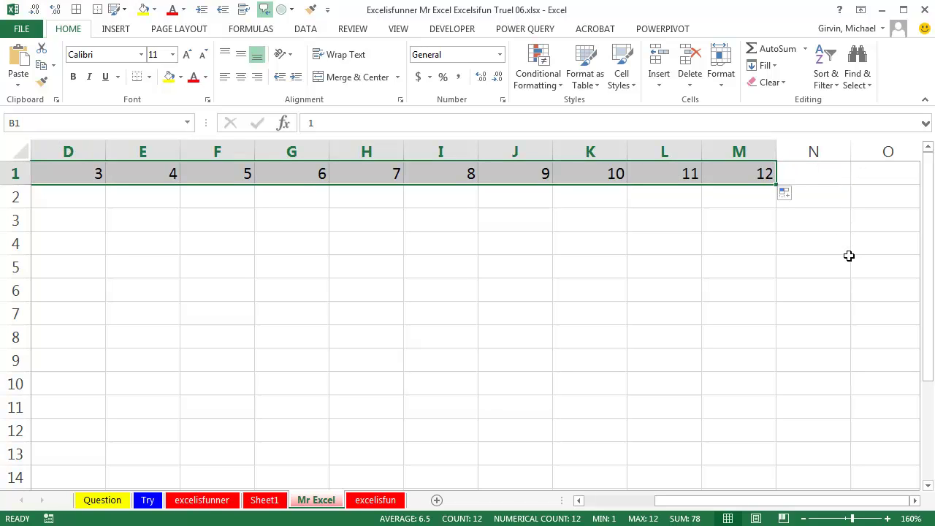
Step: Copy the 1 to 12 headings and paste them transposed down A2:A13
{"action": "key", "text": "ctrl+c"}
{"action": "key", "text": "Down"}
{"action": "key", "text": "Left"}
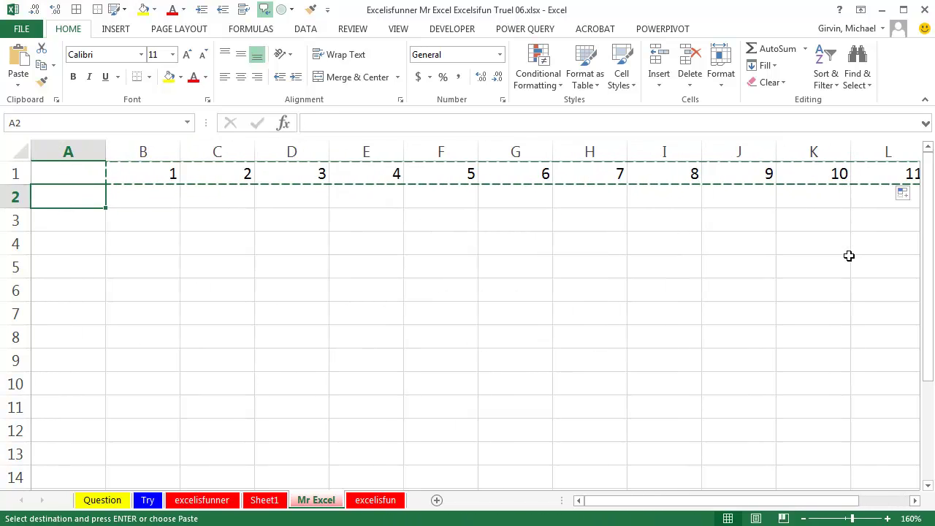
{"action": "key", "text": "alt+e"}
{"action": "key", "text": "s"}
{"action": "key", "text": "e"}
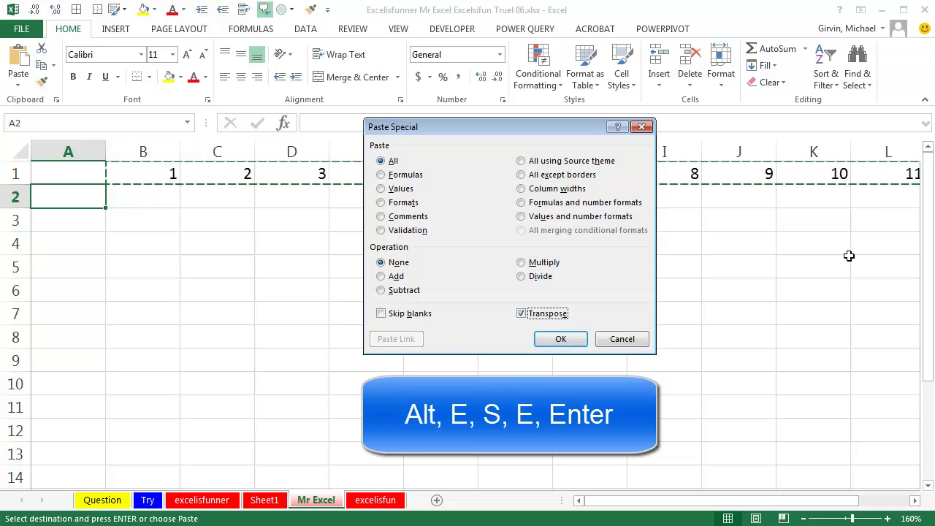
{"action": "key", "text": "Return"}
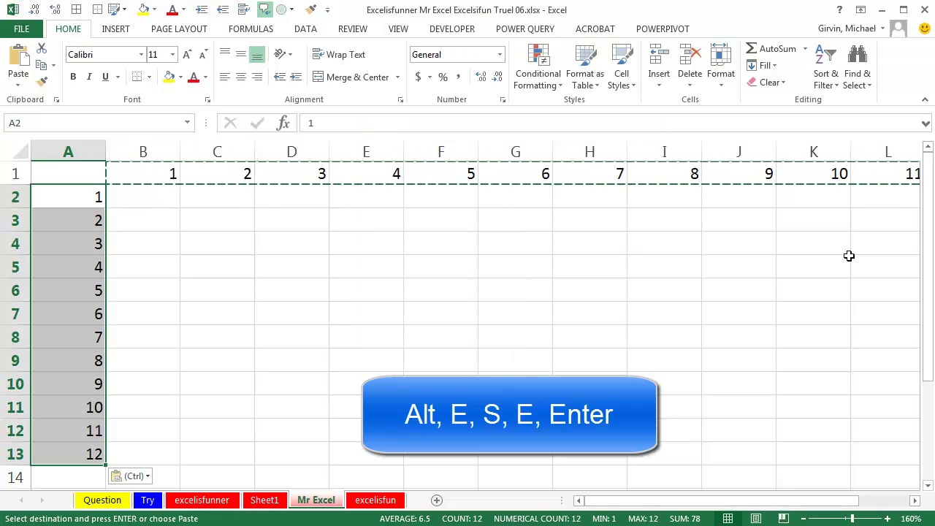
{"action": "key", "text": "Right"}
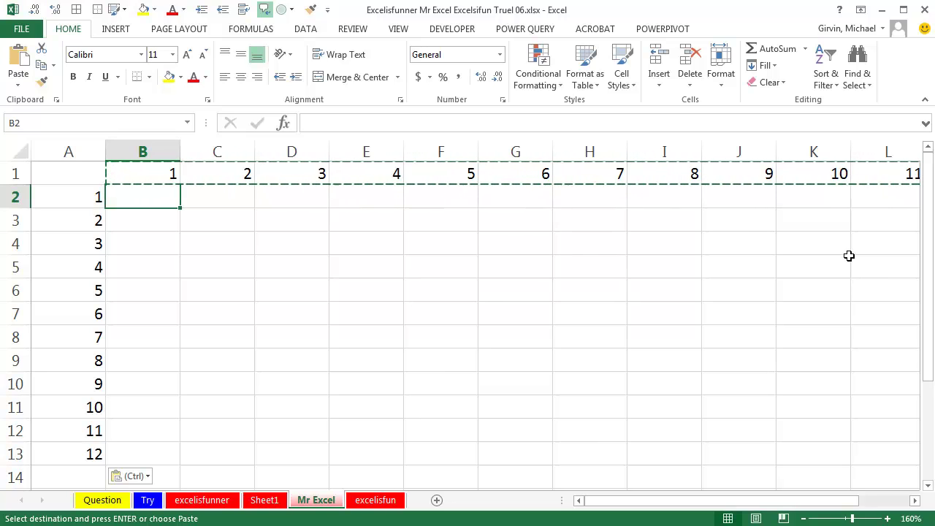
Step: Select the B2:M13 results area
{"action": "type", "text": "="}
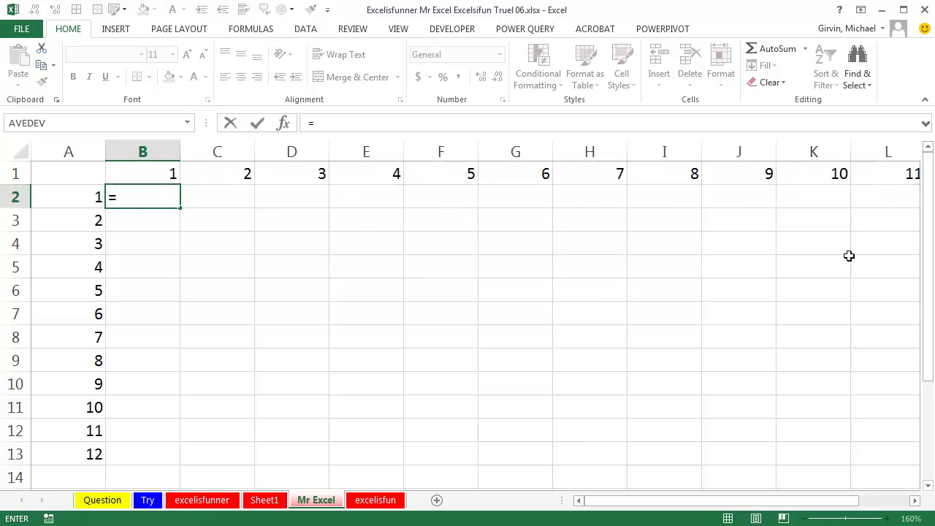
{"action": "key", "text": "Escape"}
{"action": "key", "text": "shift+Down"}
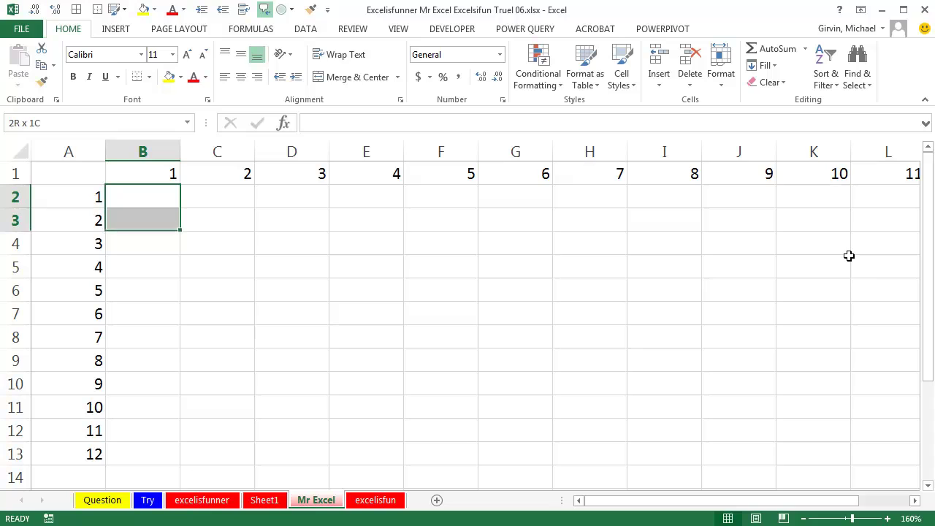
{"action": "key", "text": "shift+Down"}
{"action": "key", "text": "shift+Down"}
{"action": "key", "text": "shift+Down"}
{"action": "key", "text": "shift+Down"}
{"action": "key", "text": "shift+Down"}
{"action": "key", "text": "shift+Down"}
{"action": "key", "text": "shift+Down"}
{"action": "key", "text": "shift+Up"}
{"action": "key", "text": "shift+Right"}
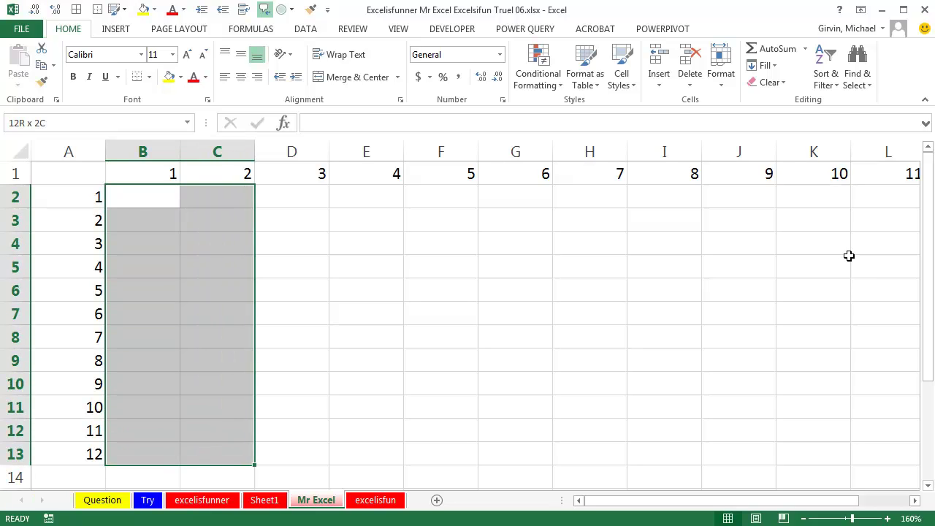
{"action": "key", "text": "shift+Right"}
{"action": "key", "text": "shift+Right"}
{"action": "key", "text": "shift+Right"}
{"action": "key", "text": "shift+Right"}
{"action": "key", "text": "shift+Right"}
{"action": "key", "text": "shift+Right"}
{"action": "key", "text": "shift+Right"}
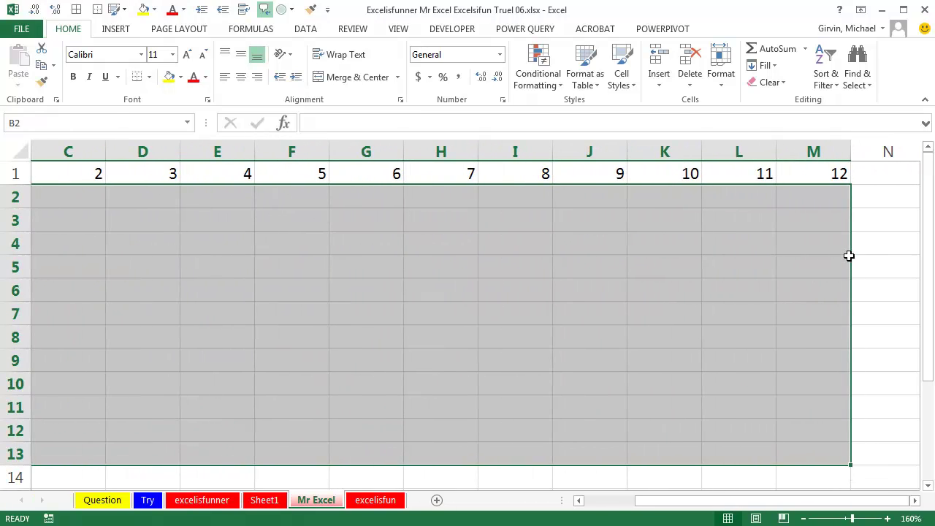
Step: Enter =MMULT(A2:A13,B1:M1) as an array formula across B2:M13
{"action": "type", "text": "=MMUL"}
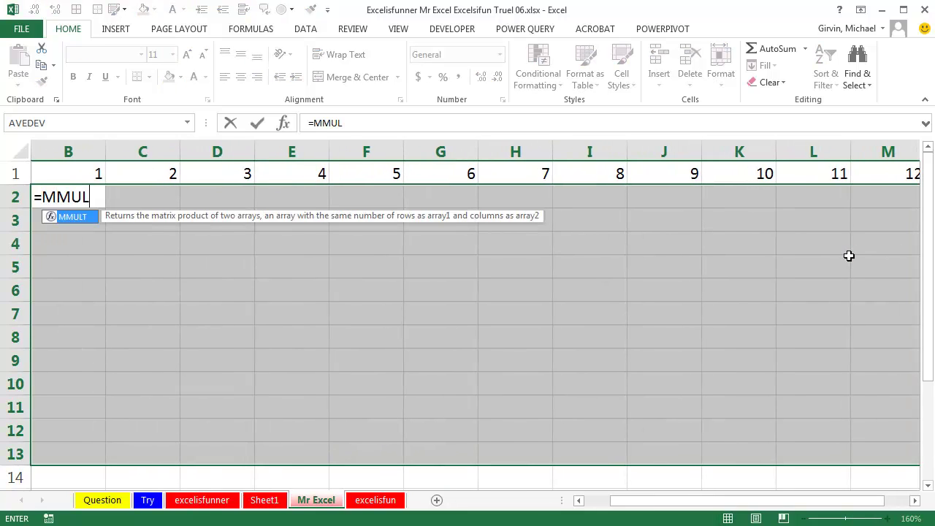
{"action": "type", "text": "T("}
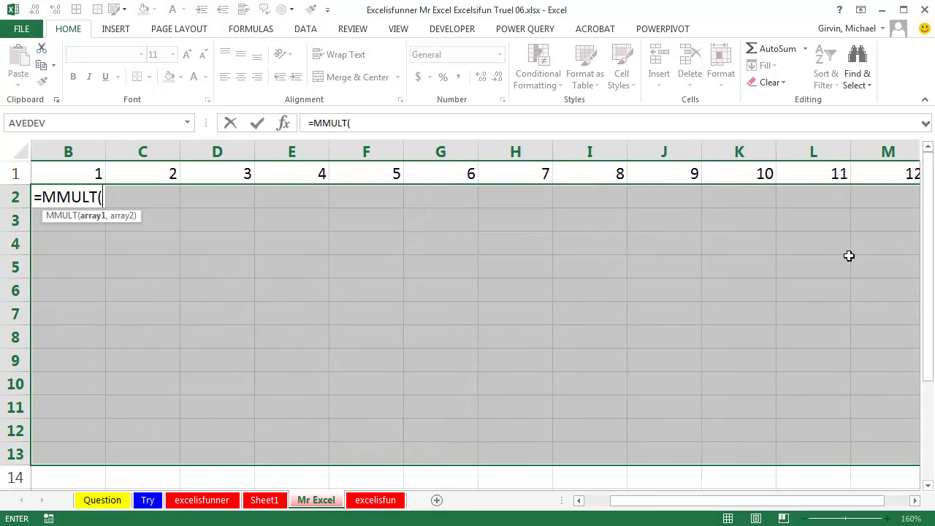
{"action": "key", "text": "Left"}
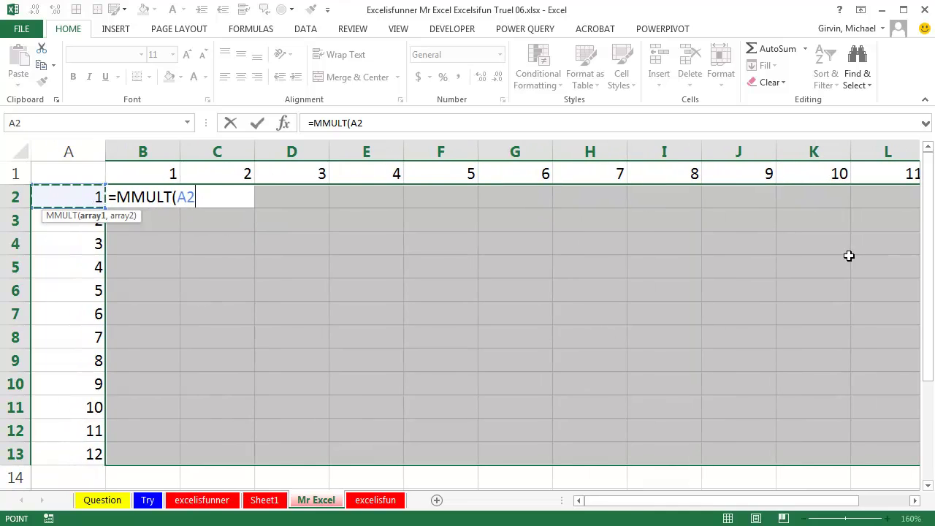
{"action": "key", "text": "ctrl+shift+Down"}
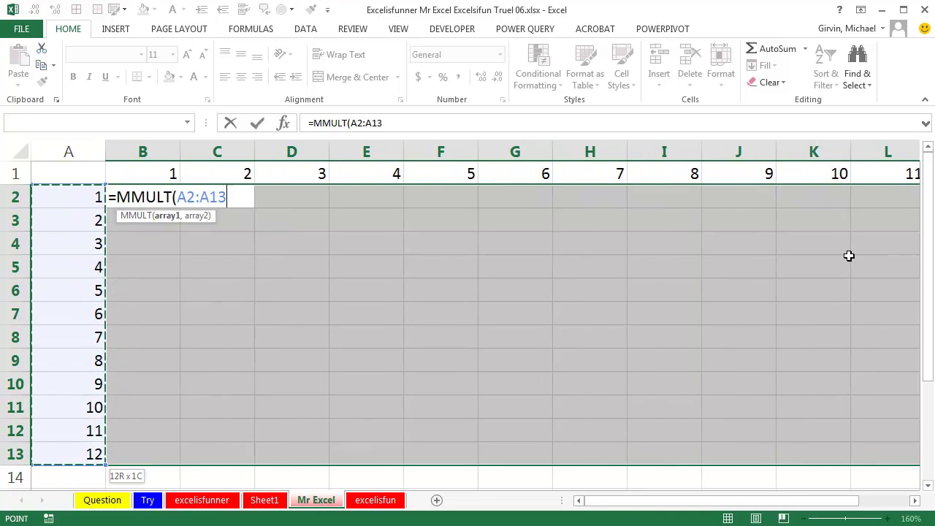
{"action": "type", "text": ","}
{"action": "key", "text": "Up"}
{"action": "key", "text": "ctrl+shift+Right"}
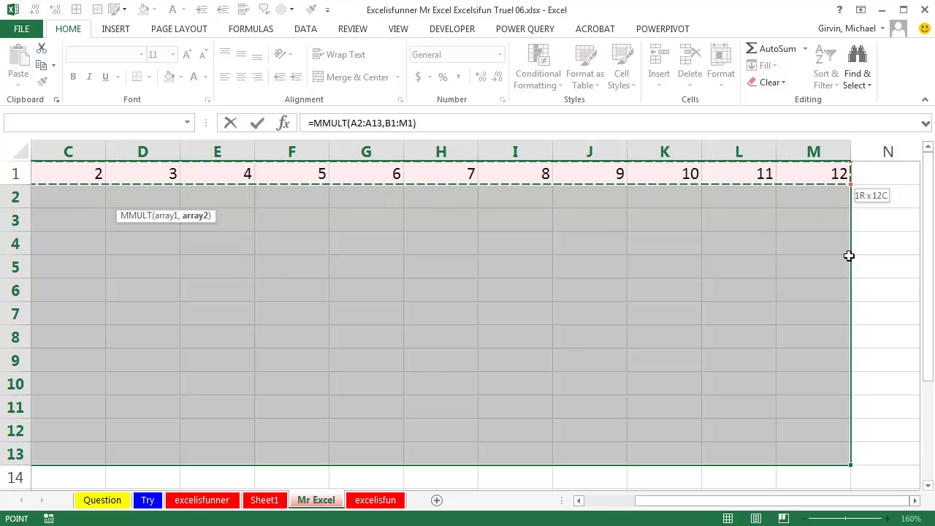
{"action": "type", "text": ")"}
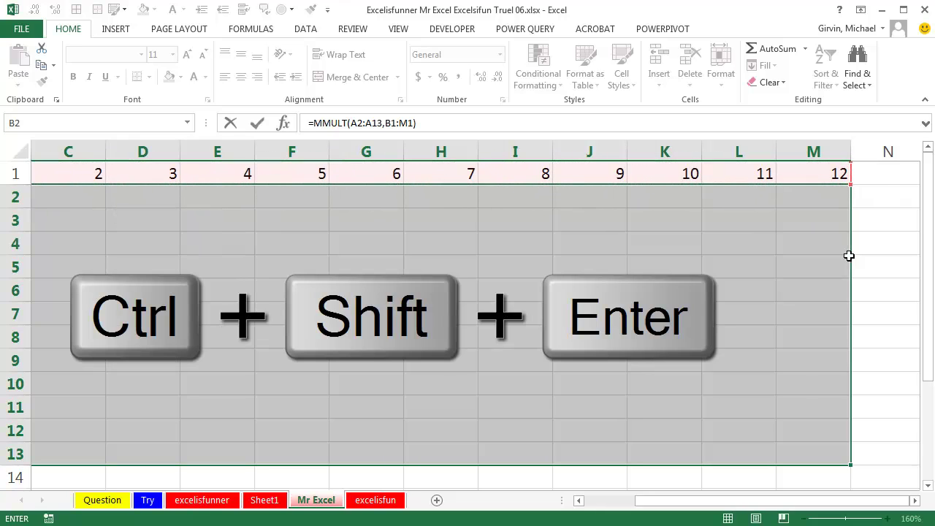
{"action": "key", "text": "ctrl+shift+Return"}
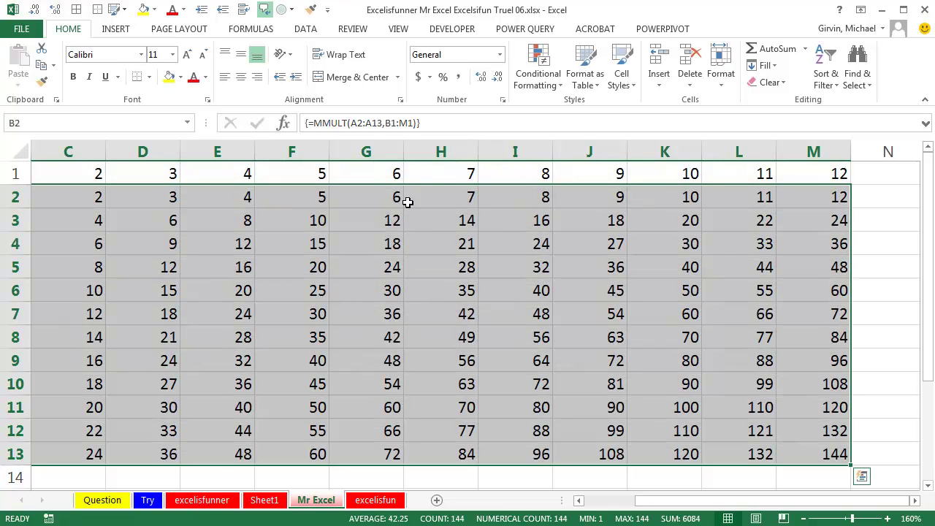
Step: Apply a red-yellow-green colour scale to the products, then go to the excelisfun sheet
{"action": "left_click", "coordinate": [525, 81]}
{"action": "mouse_move", "coordinate": [570, 206]}
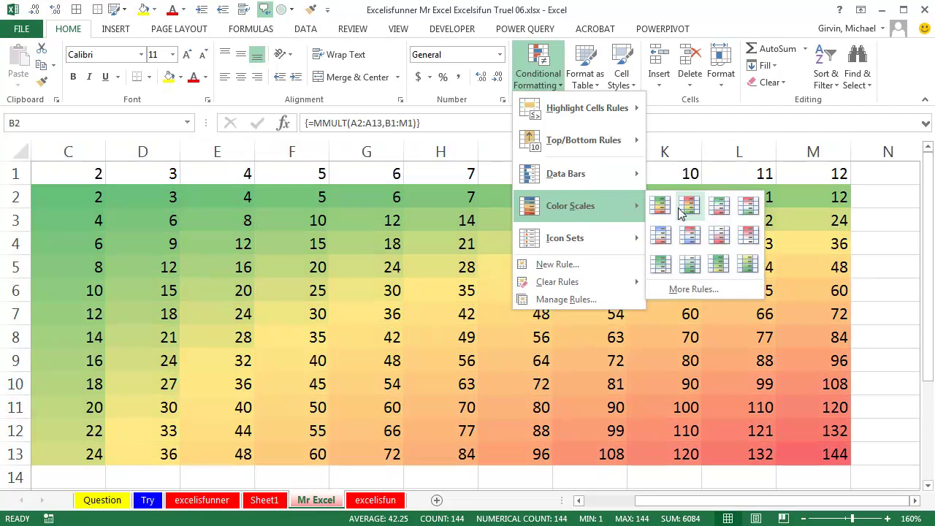
{"action": "left_click", "coordinate": [660, 206]}
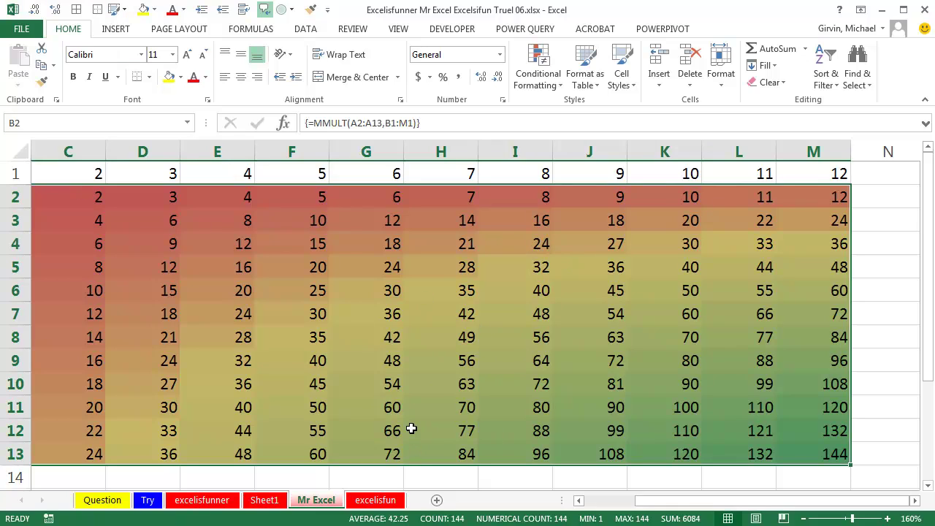
{"action": "left_click", "coordinate": [375, 501]}
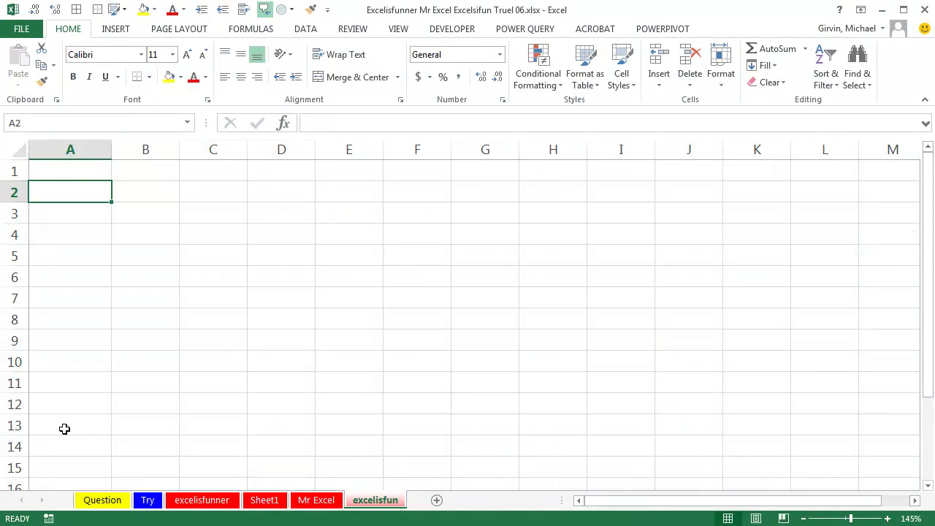
Step: Enter labels Start and Increment in A15:A16 with 1 beside each, correcting the Start typo
{"action": "scroll", "coordinate": [70, 451], "scroll_direction": "down", "scroll_amount": 1}
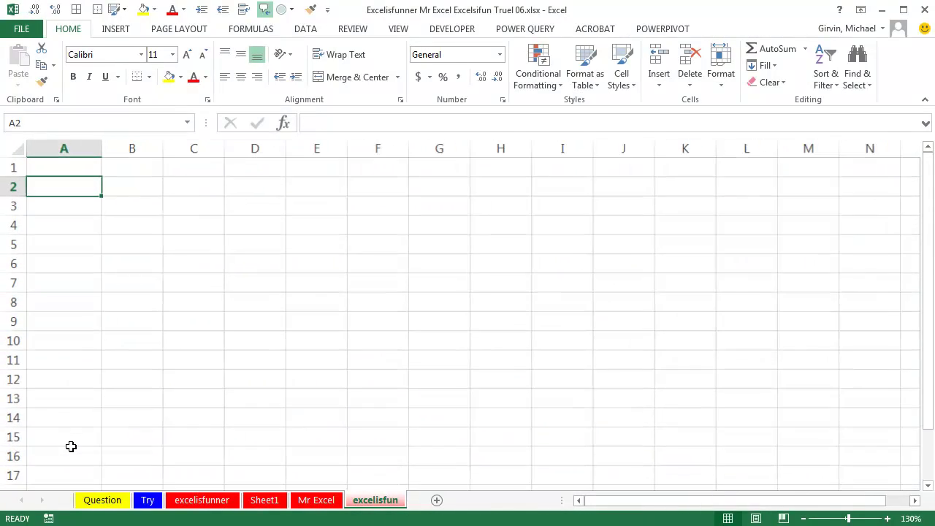
{"action": "left_click", "coordinate": [60, 440]}
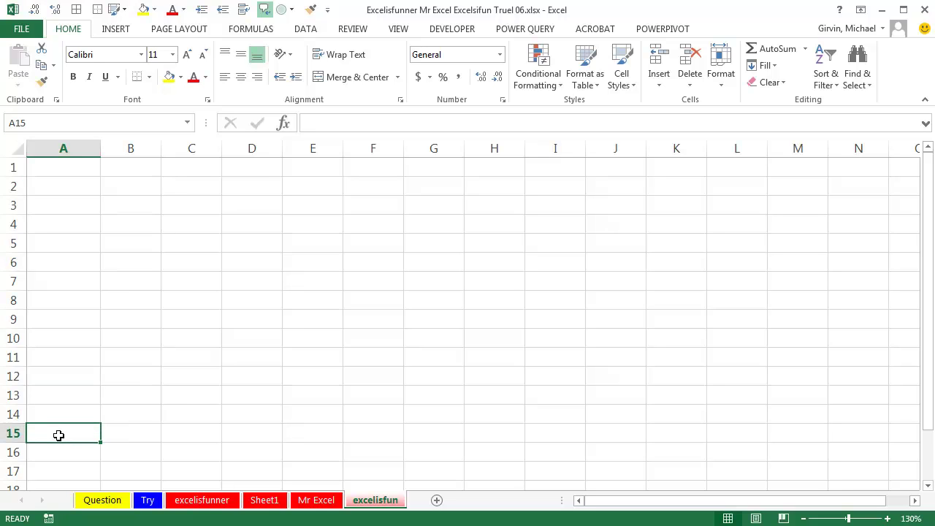
{"action": "type", "text": "SDtart"}
{"action": "key", "text": "Tab"}
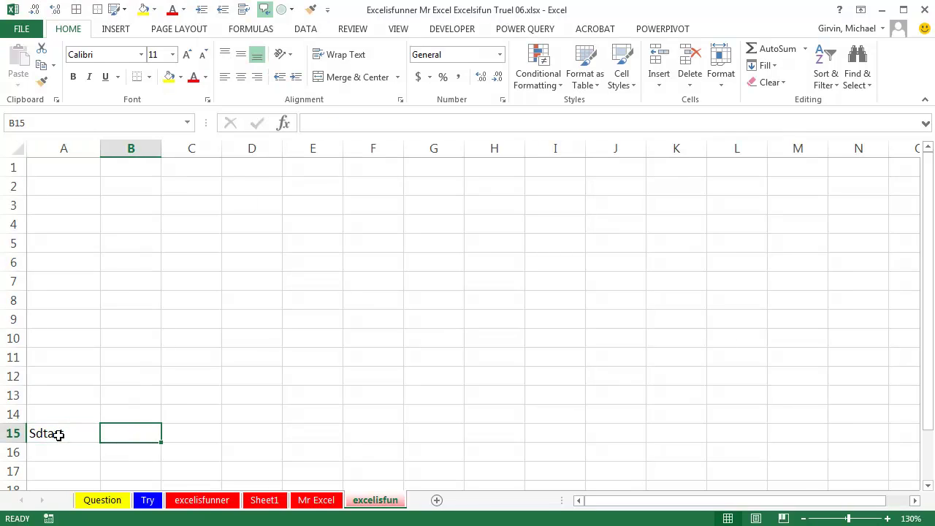
{"action": "type", "text": "1"}
{"action": "key", "text": "Return"}
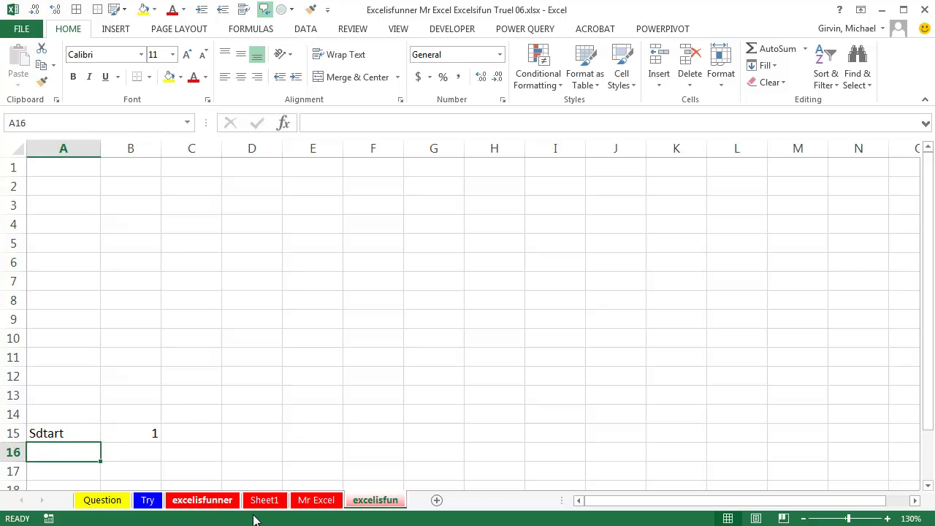
{"action": "type", "text": "Increment"}
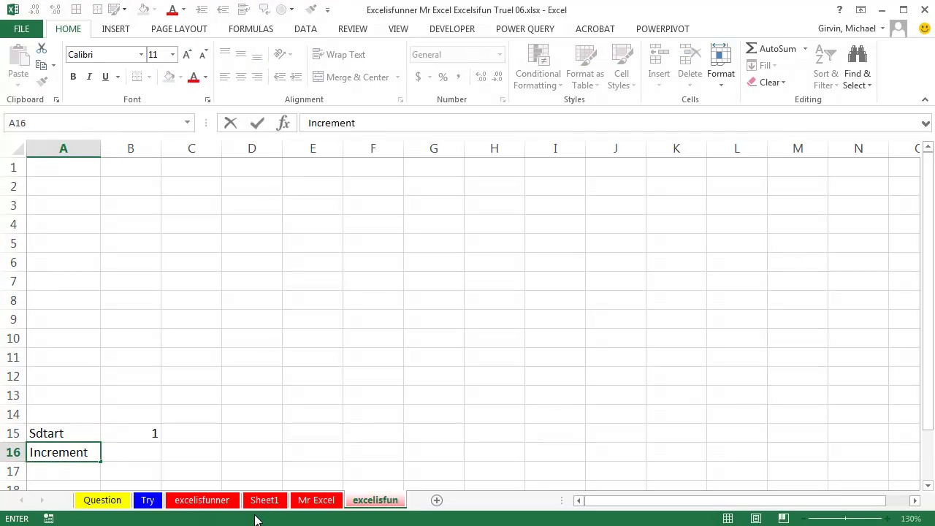
{"action": "key", "text": "Tab"}
{"action": "type", "text": "1"}
{"action": "key", "text": "ctrl+Return"}
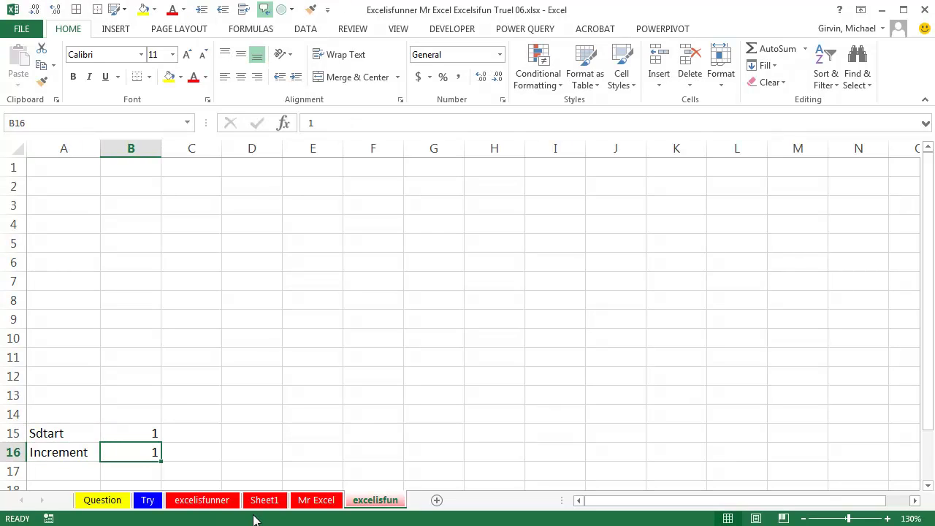
{"action": "double_click", "coordinate": [43, 433]}
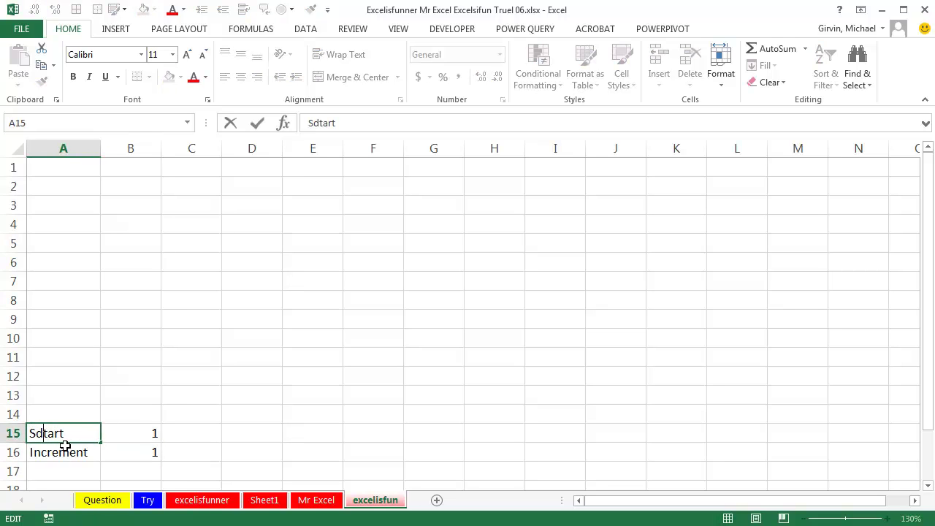
{"action": "key", "text": "BackSpace"}
Step: Enter =$B$15 in A2 so the first row number comes from the Start value
{"action": "left_click", "coordinate": [64, 179]}
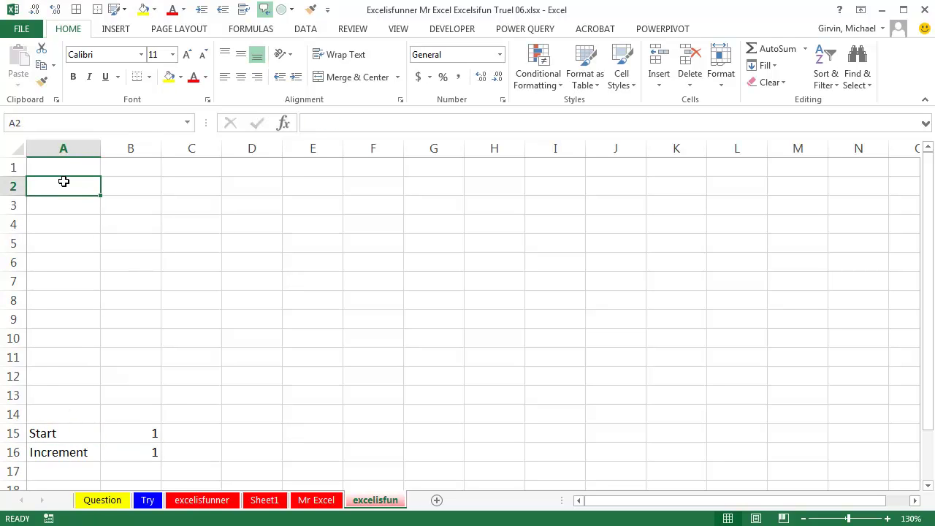
{"action": "type", "text": "="}
{"action": "left_click", "coordinate": [135, 433]}
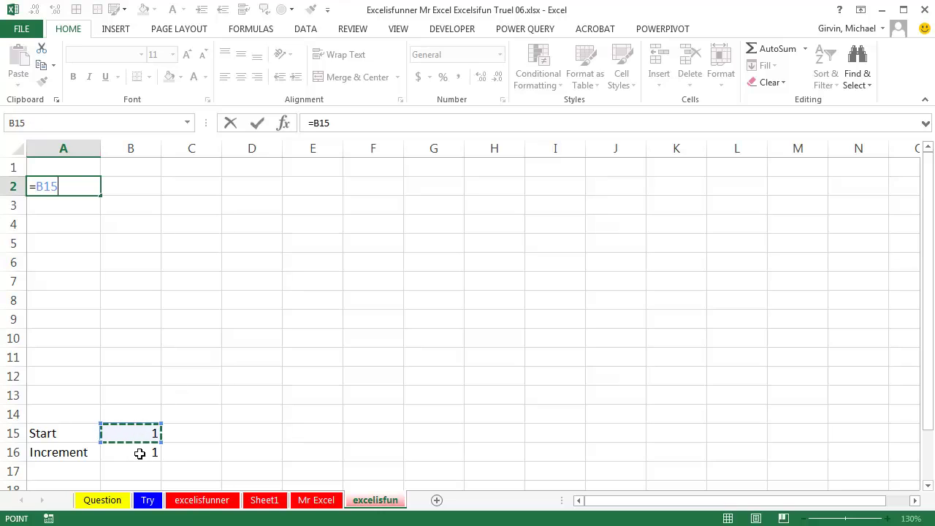
{"action": "key", "text": "F4"}
{"action": "key", "text": "ctrl+Return"}
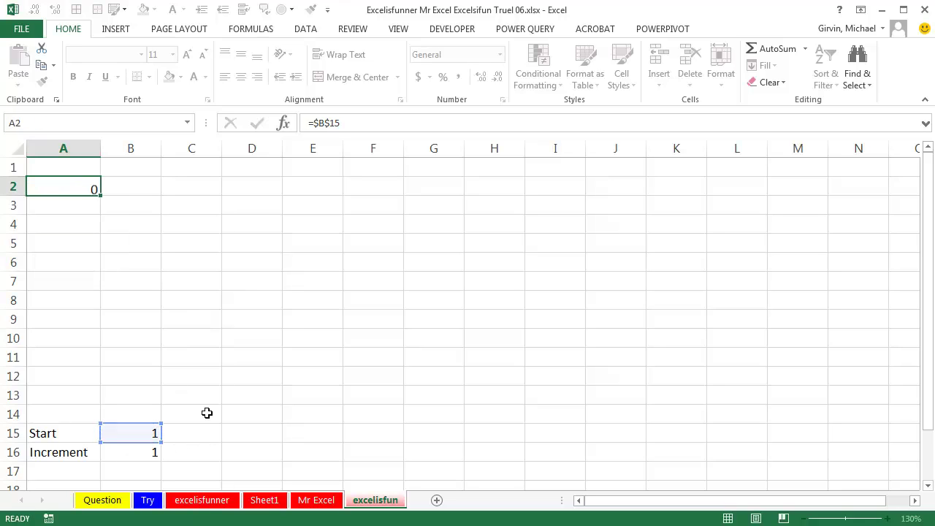
Step: Enter =A2+$B$16 in A3 to add the absolute Increment value
{"action": "left_click", "coordinate": [68, 211]}
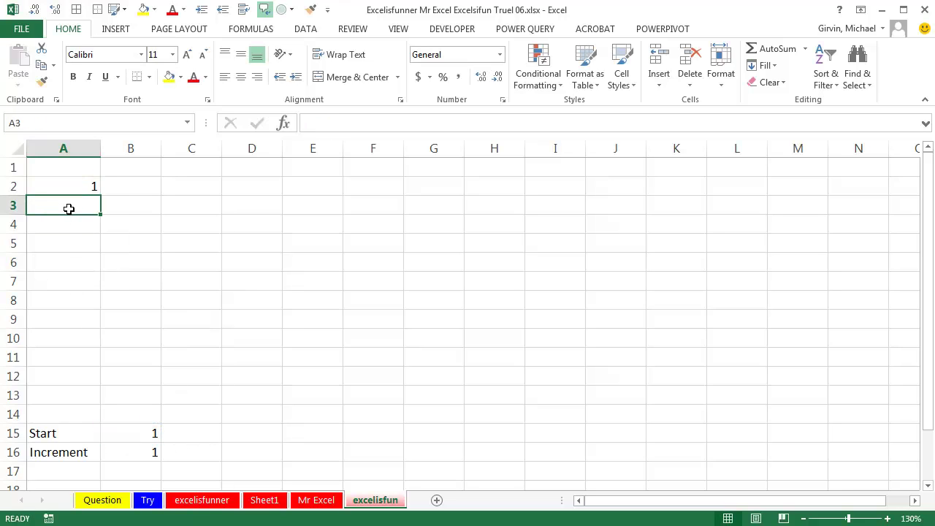
{"action": "type", "text": "="}
{"action": "key", "text": "Up"}
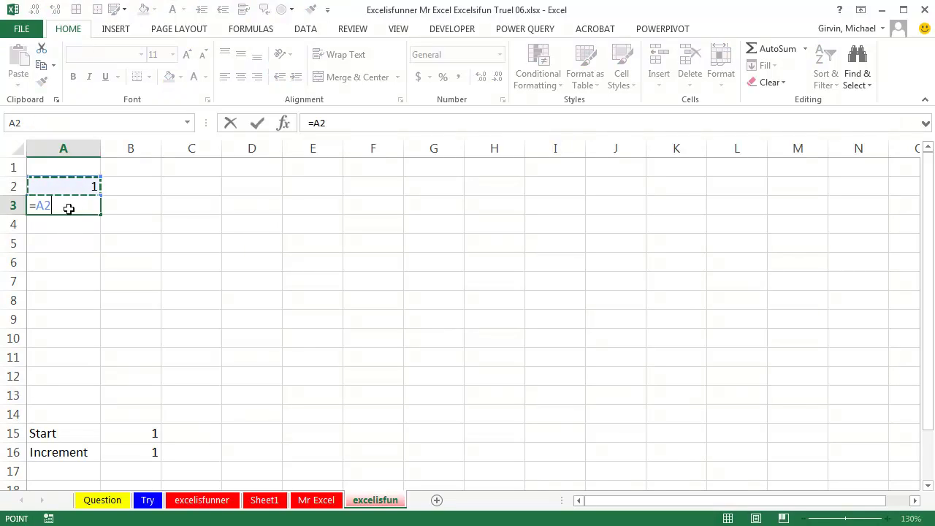
{"action": "type", "text": "+"}
{"action": "left_click", "coordinate": [131, 451]}
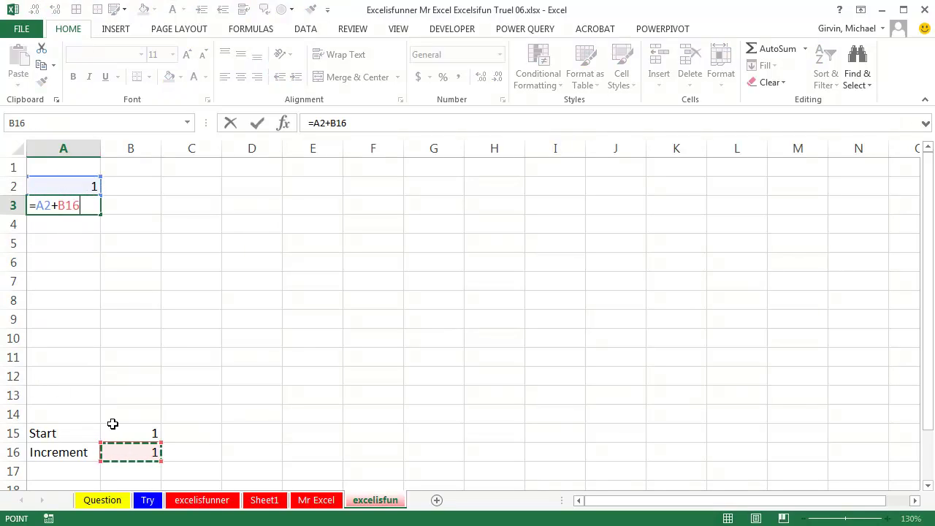
{"action": "key", "text": "F4"}
{"action": "key", "text": "ctrl+Return"}
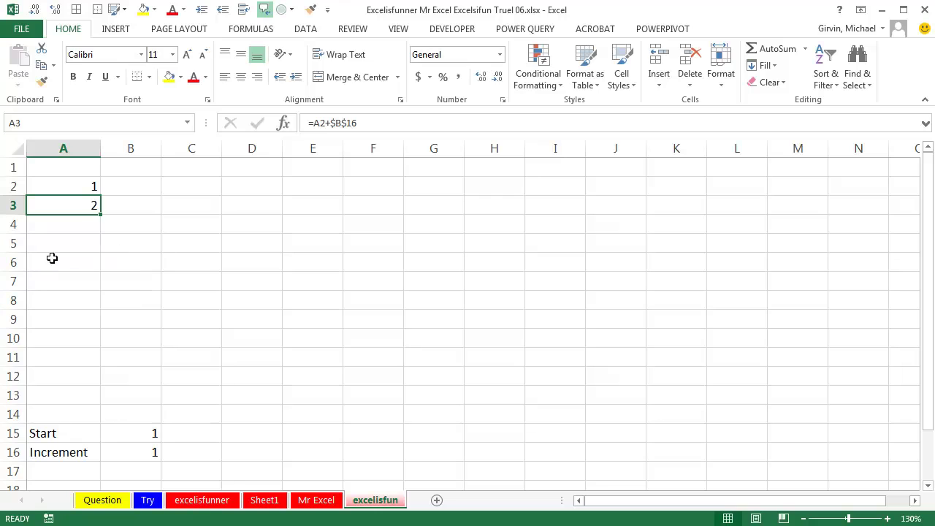
Step: Fill the A3 formula down to A13 and copy the 1–12 column A2:A13
{"action": "left_click_drag", "start_coordinate": [100, 213], "coordinate": [104, 395]}
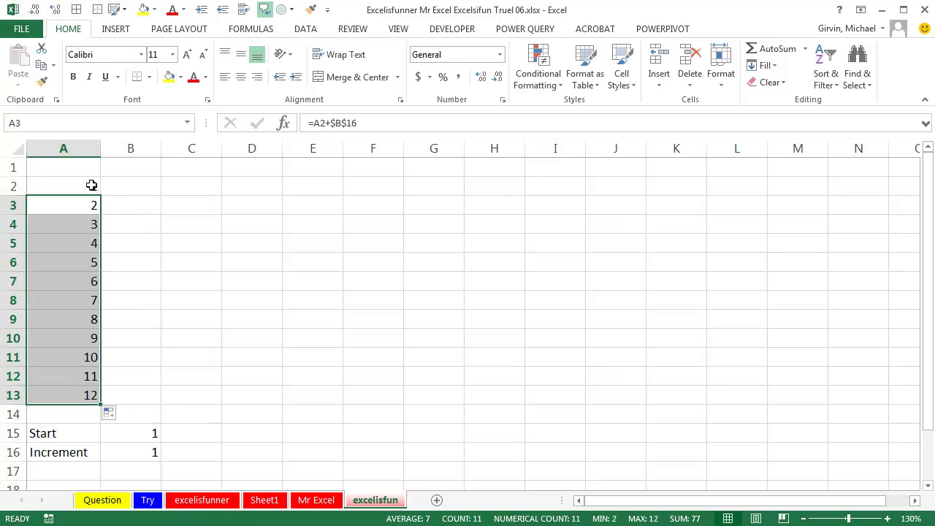
{"action": "left_click_drag", "start_coordinate": [92, 187], "coordinate": [80, 393]}
{"action": "key", "text": "ctrl+c"}
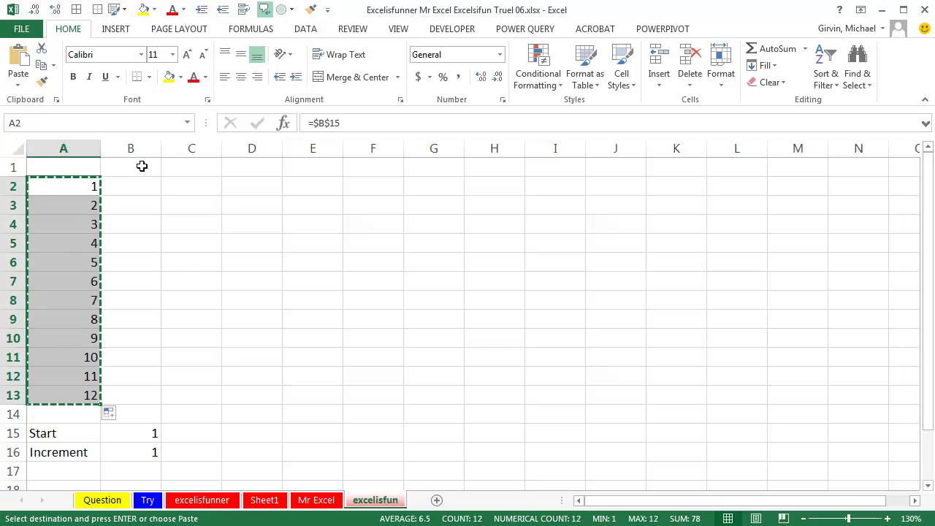
Step: Paste the copied 1–12 column transposed into B1:M1 and check M1's formula
{"action": "right_click", "coordinate": [142, 165]}
{"action": "left_click", "coordinate": [238, 231]}
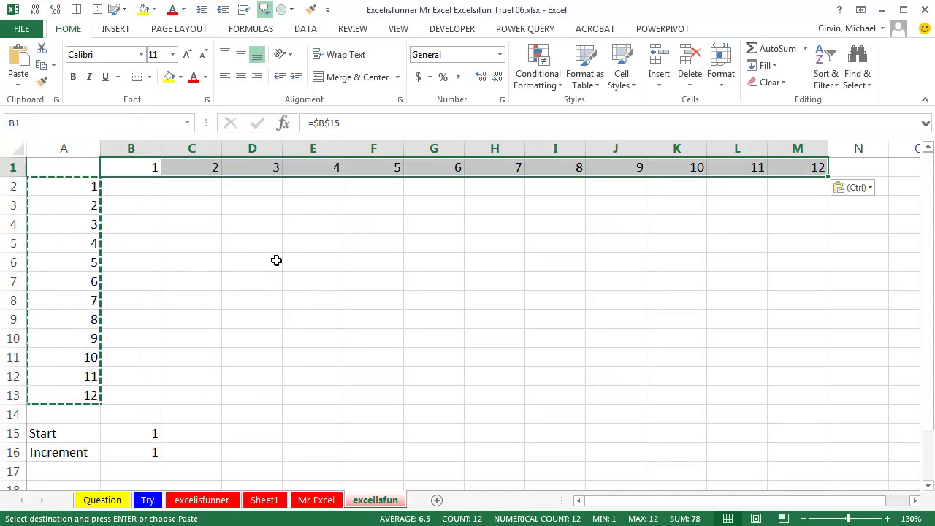
{"action": "double_click", "coordinate": [776, 167]}
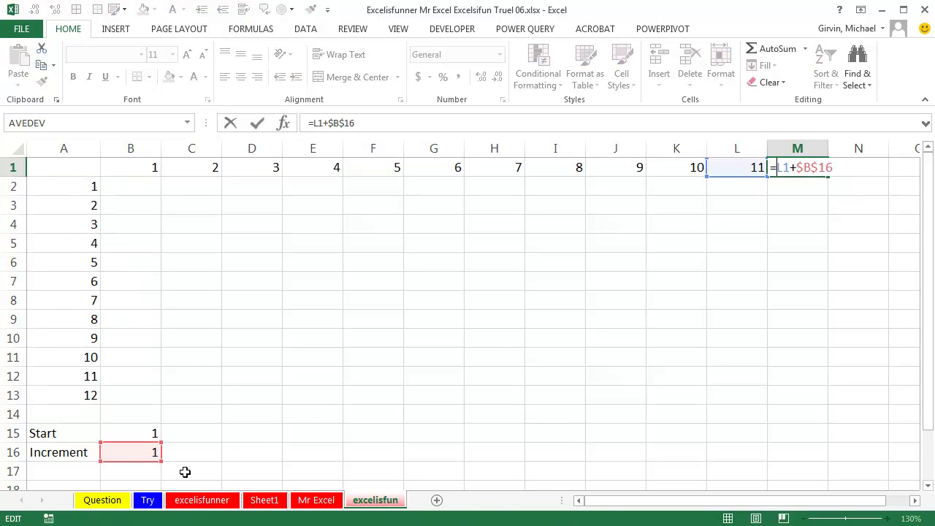
{"action": "key", "text": "ctrl+Return"}
Step: Enter the array formula =A2:A13*B1:M1 over B2:M13 with Ctrl+Shift+Enter
{"action": "mouse_move", "coordinate": [135, 188]}
{"action": "left_mouse_down"}
{"action": "mouse_move", "coordinate": [778, 365]}
{"action": "mouse_move", "coordinate": [781, 391]}
{"action": "left_mouse_up"}
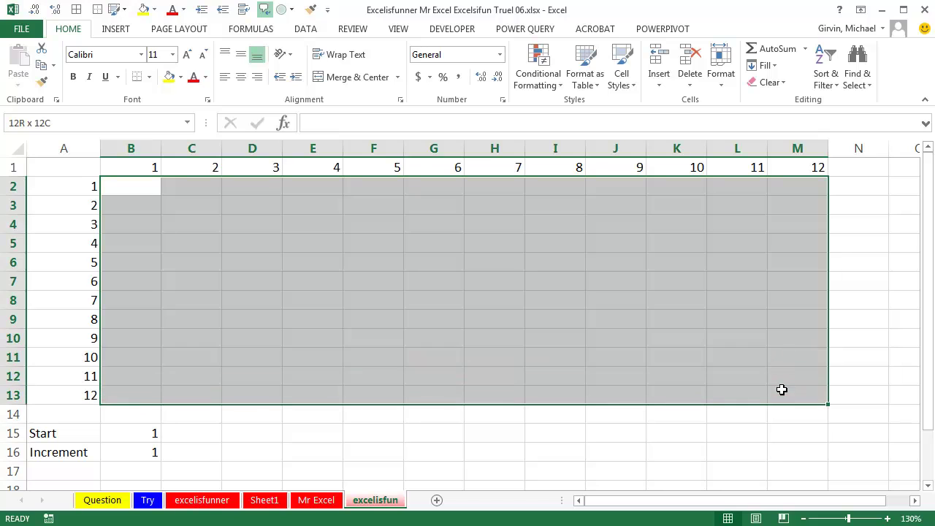
{"action": "type", "text": "="}
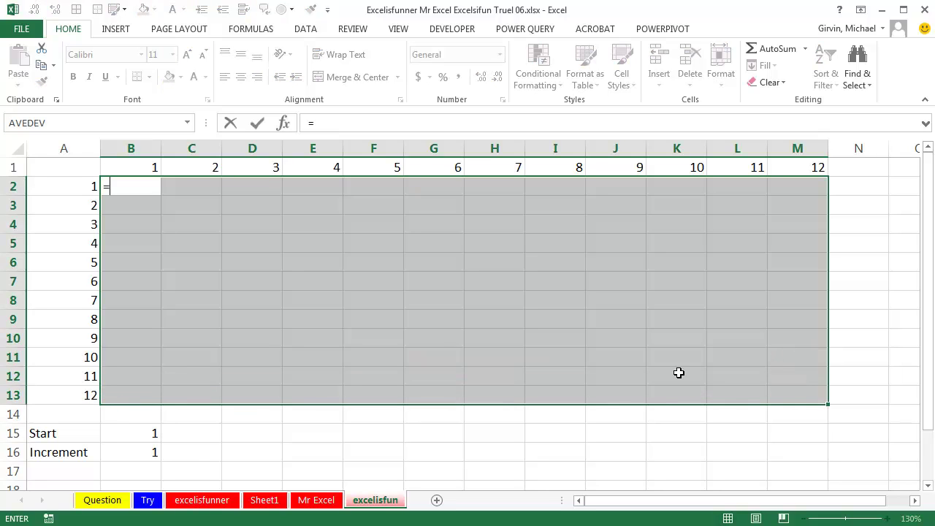
{"action": "key", "text": "Left"}
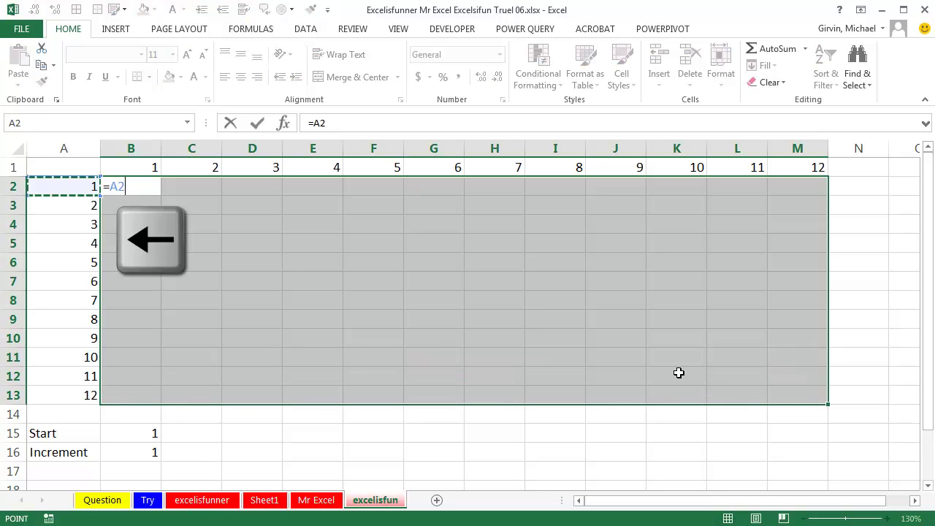
{"action": "key", "text": "ctrl+shift+Down"}
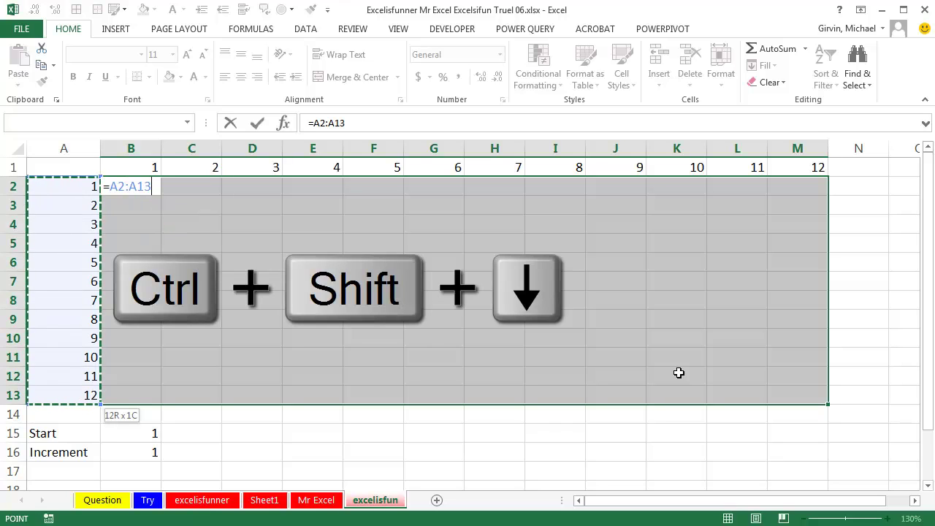
{"action": "type", "text": "*"}
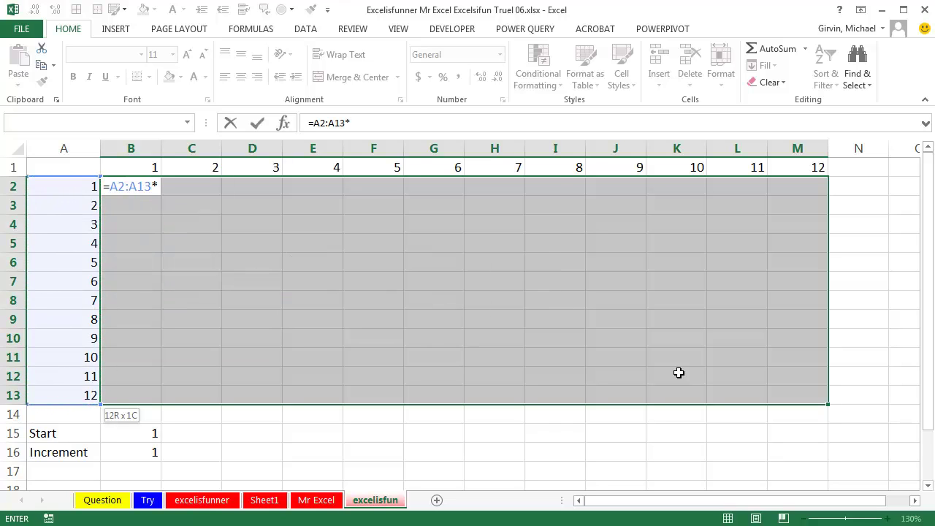
{"action": "key", "text": "Up"}
{"action": "key", "text": "ctrl+shift+Right"}
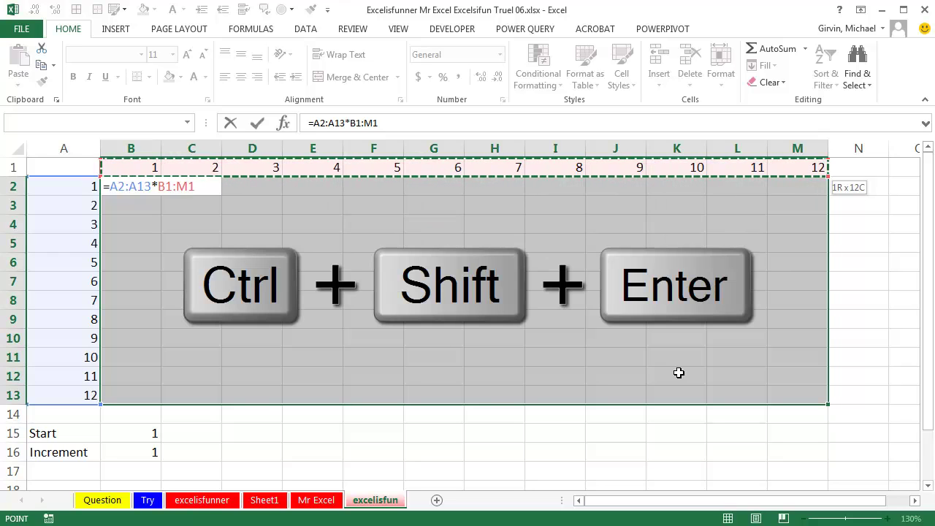
{"action": "key", "text": "ctrl+shift+Return"}
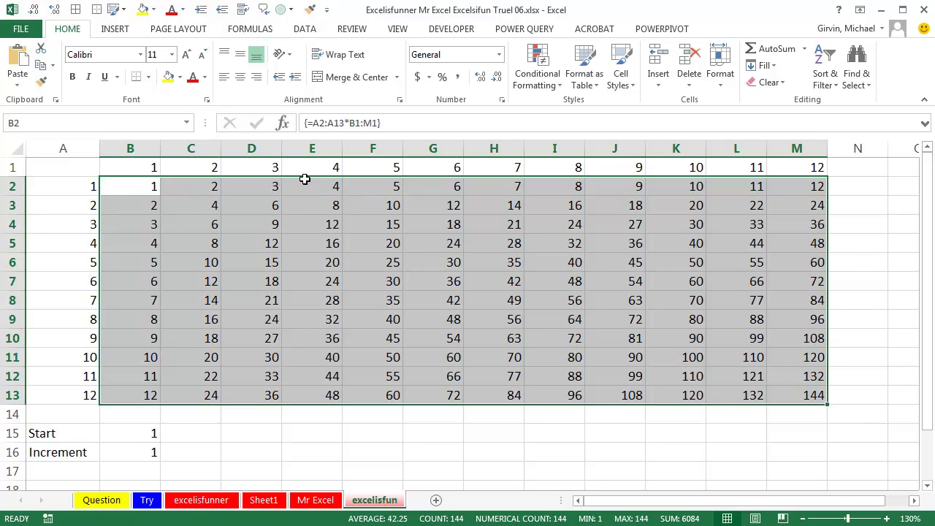
{"action": "left_click", "coordinate": [132, 431]}
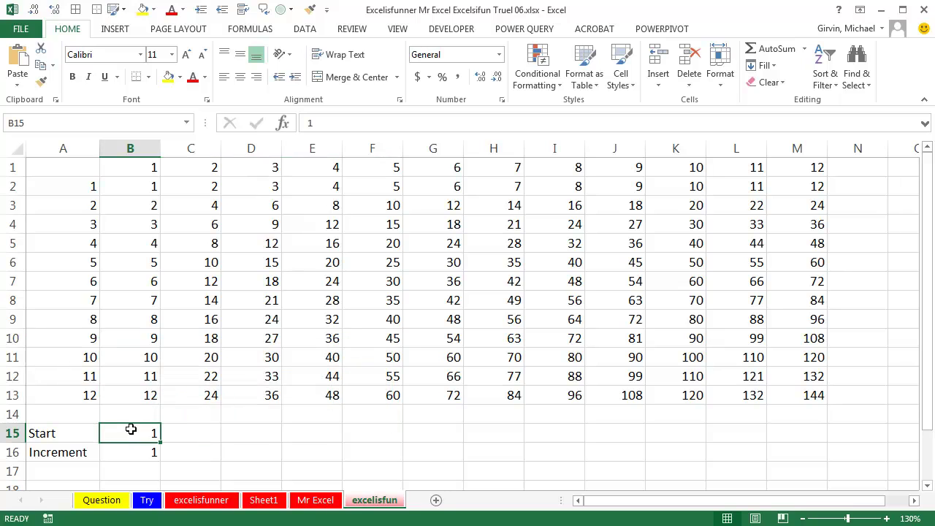
{"action": "type", "text": "2"}
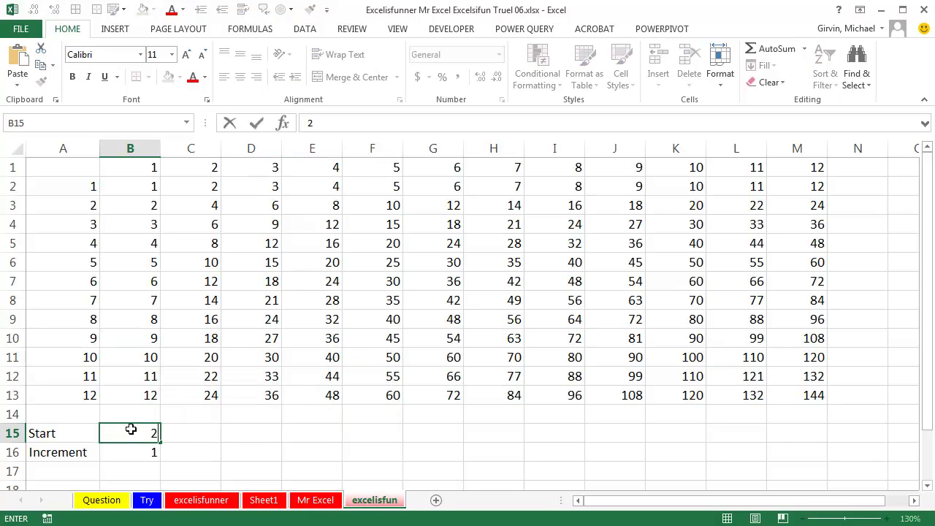
{"action": "key", "text": "Return"}
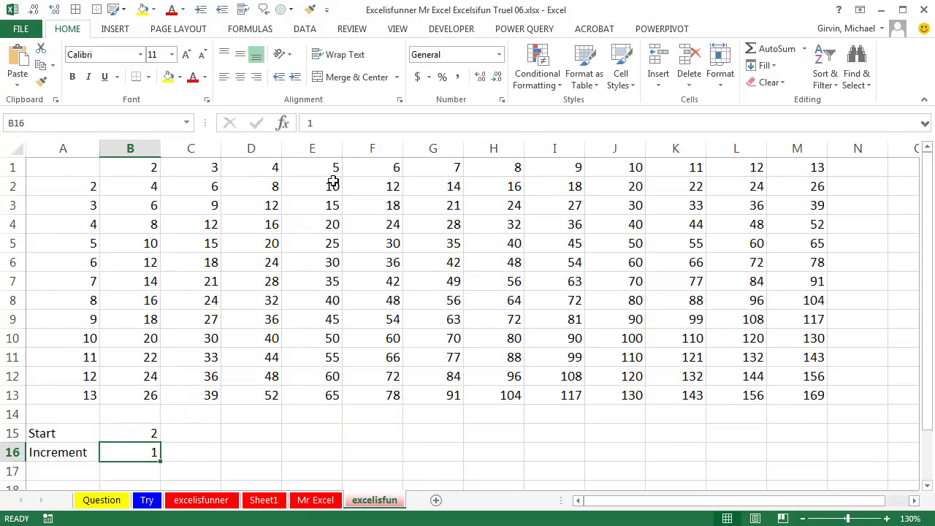
{"action": "type", "text": "2"}
{"action": "key", "text": "ctrl+Return"}
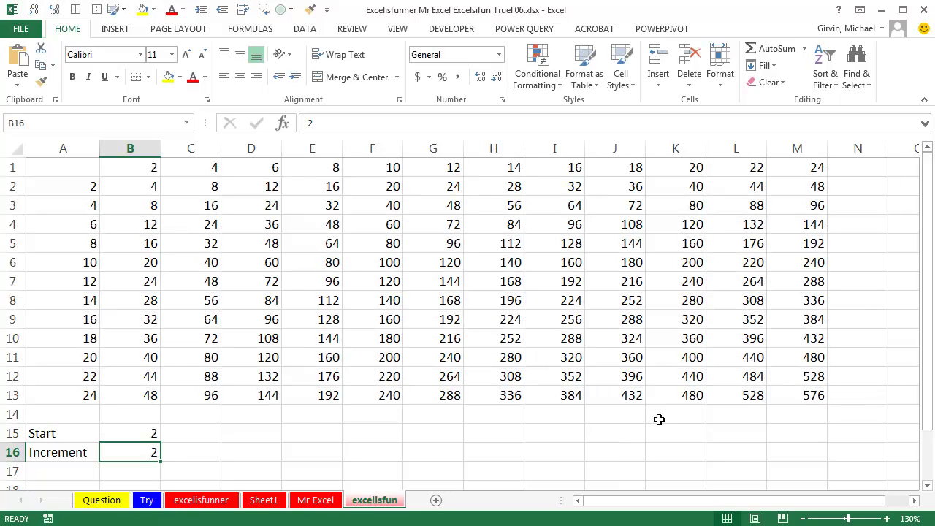
{"action": "key", "text": "ctrl+z"}
{"action": "key", "text": "ctrl+z"}
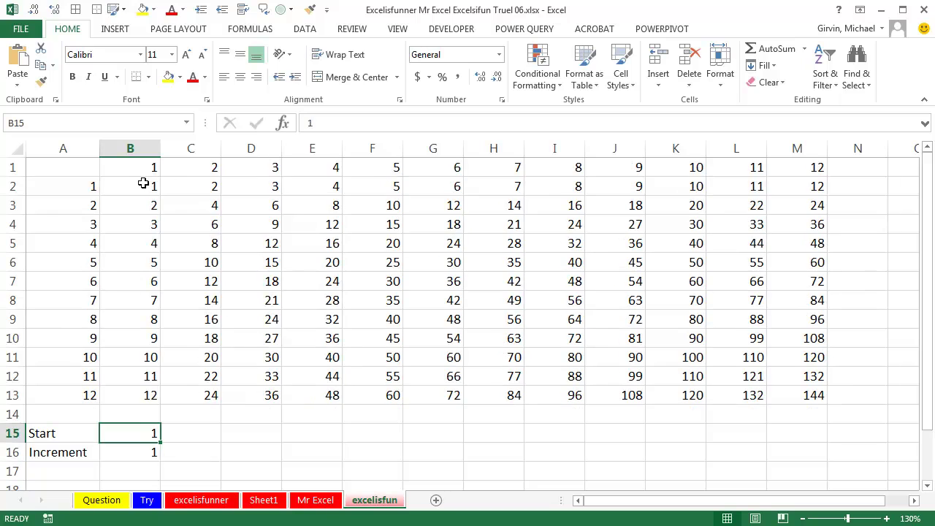
{"action": "mouse_move", "coordinate": [142, 181]}
{"action": "left_mouse_down"}
{"action": "mouse_move", "coordinate": [538, 258]}
{"action": "mouse_move", "coordinate": [767, 361]}
{"action": "mouse_move", "coordinate": [799, 390]}
{"action": "left_mouse_up"}
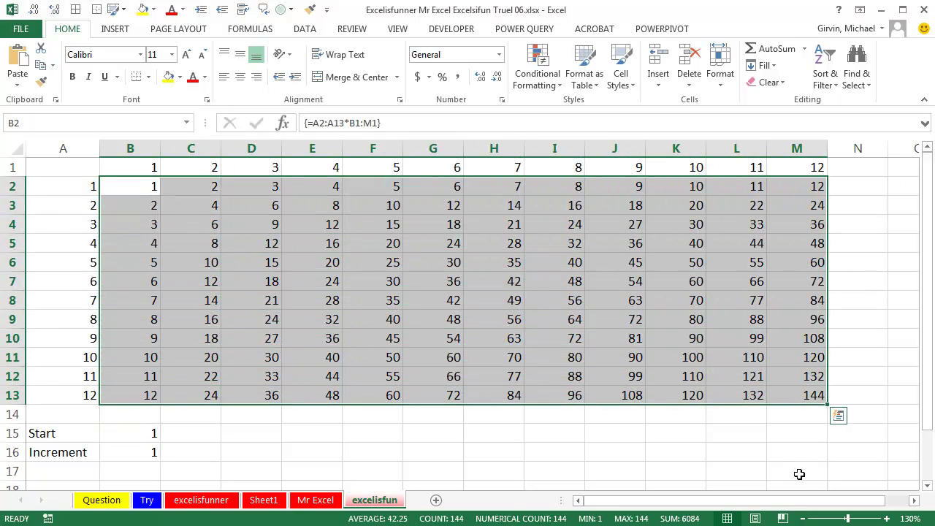